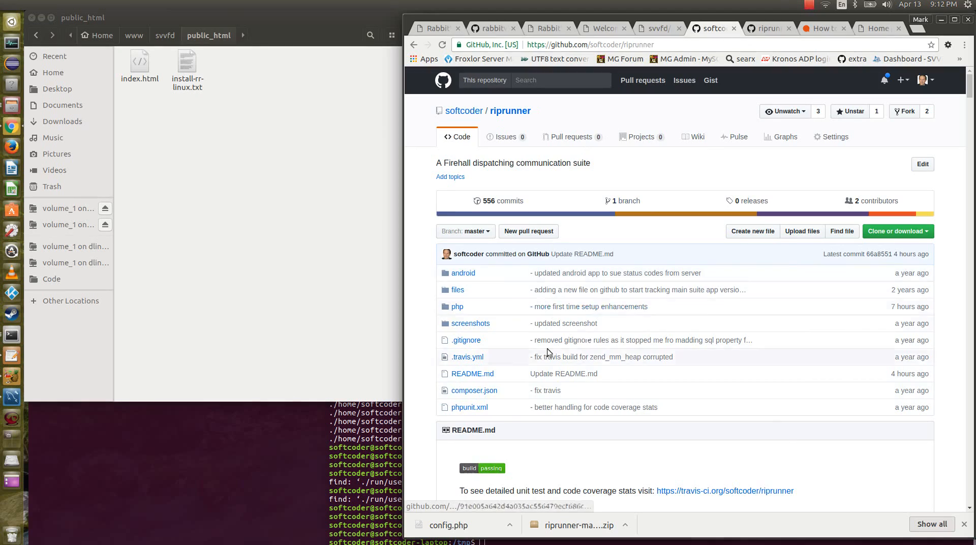
Review the riprunner repository page on GitHub and the How to Ubuntu guide on installing LAMP.
scroll(615, 388, "down", 3)
scroll(615, 387, "down", 6)
scroll(603, 373, "up", 10)
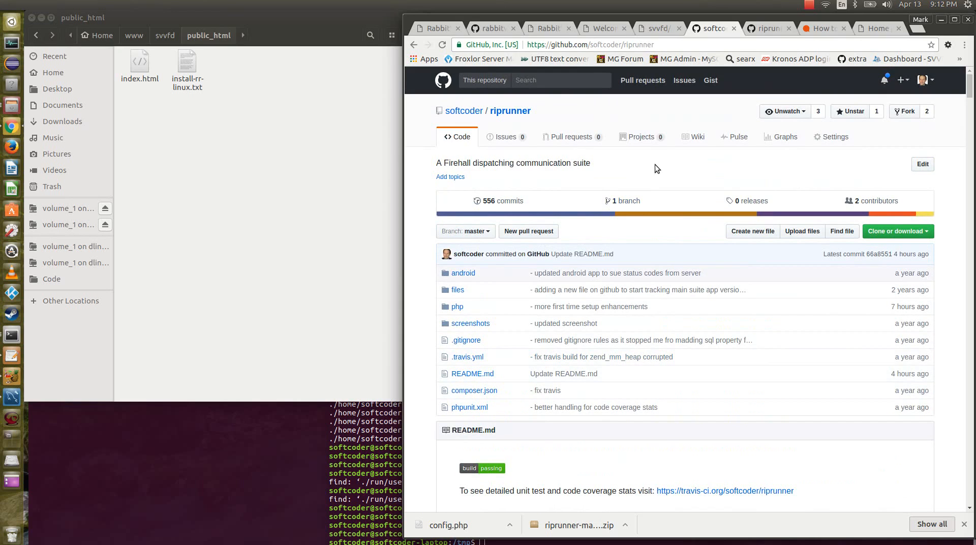
left_click(825, 29)
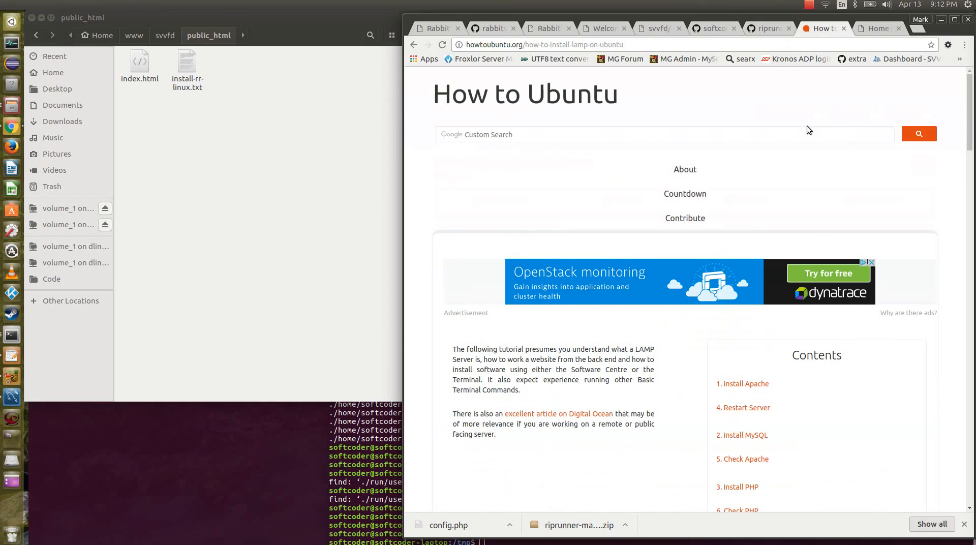
scroll(810, 194, "down", 3)
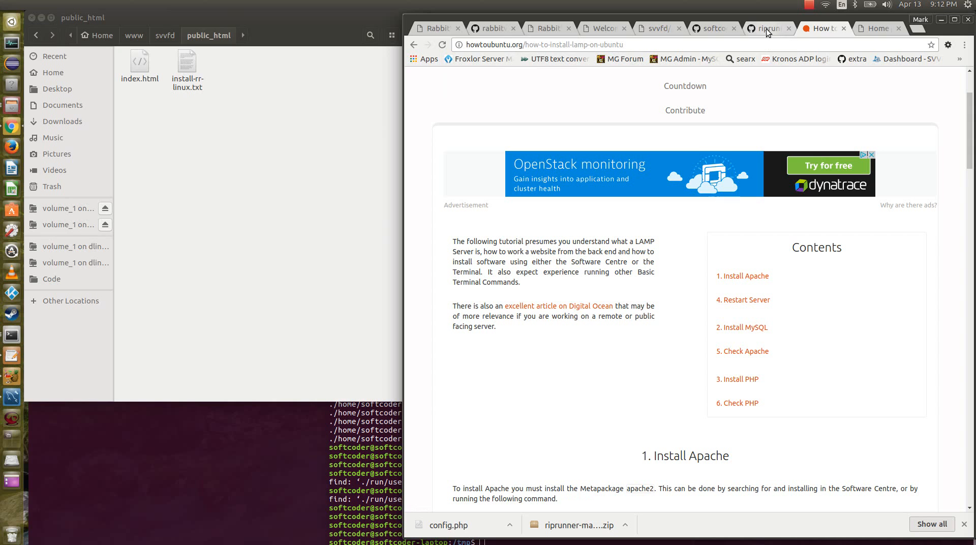
left_click(711, 29)
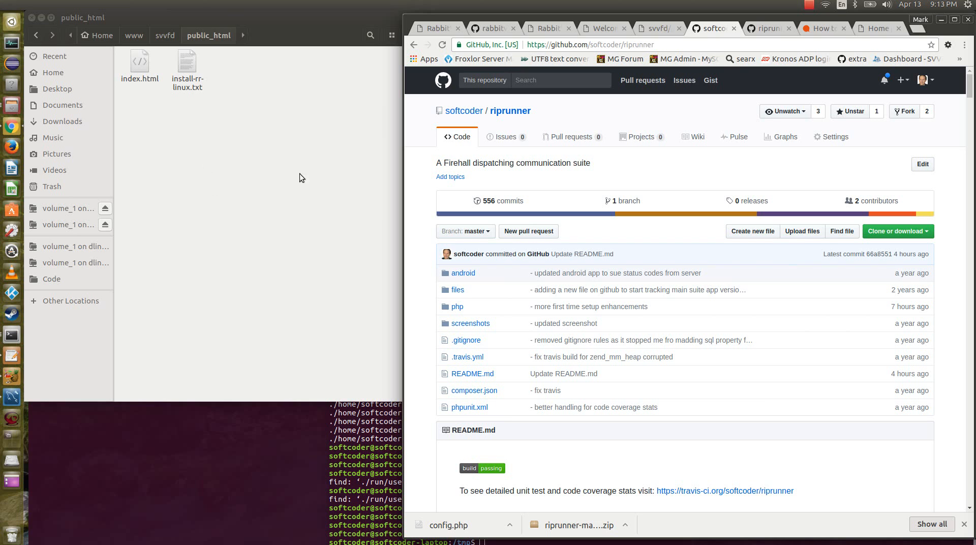
Check the public_html folder in the file manager and the svvfd/ virtual host page in the browser.
left_click(224, 145)
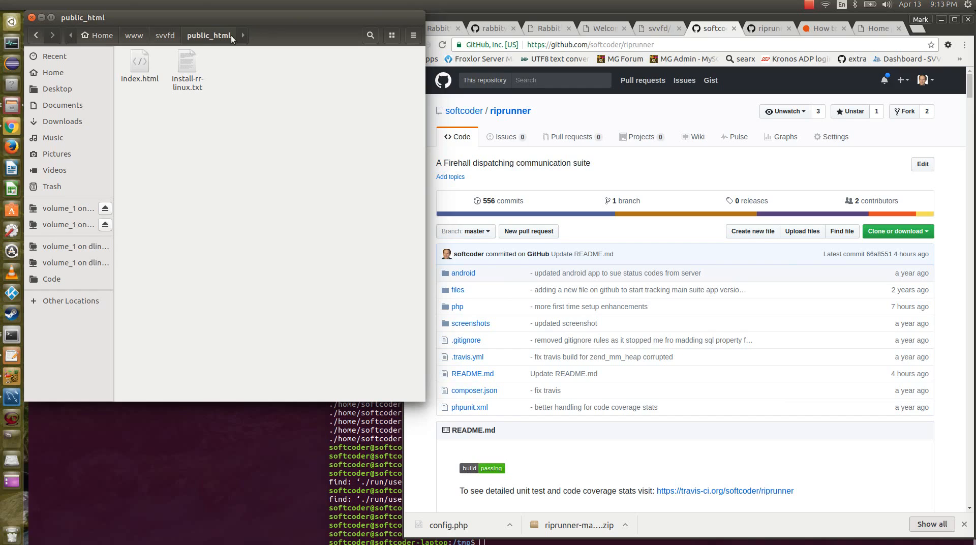
left_click(488, 17)
left_click(603, 31)
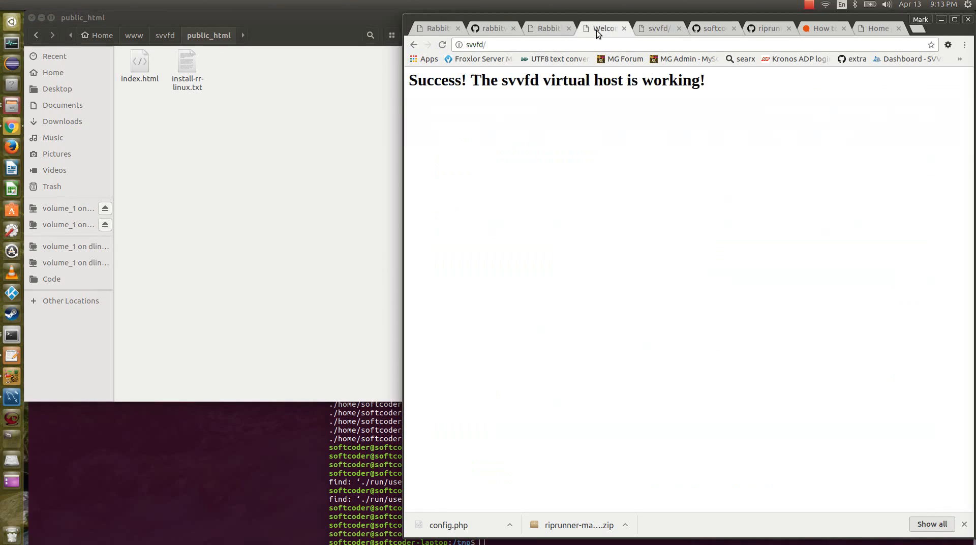
double_click(480, 46)
Download the riprunner GitHub repository as riprunner-master.zip into the home folder's www/svvfd/public_html directory.
left_click(706, 29)
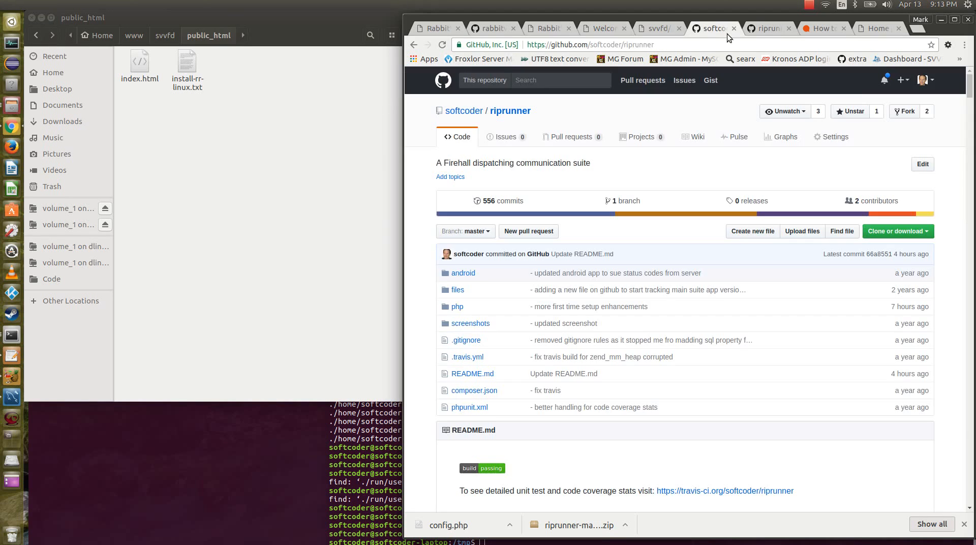
left_click(924, 232)
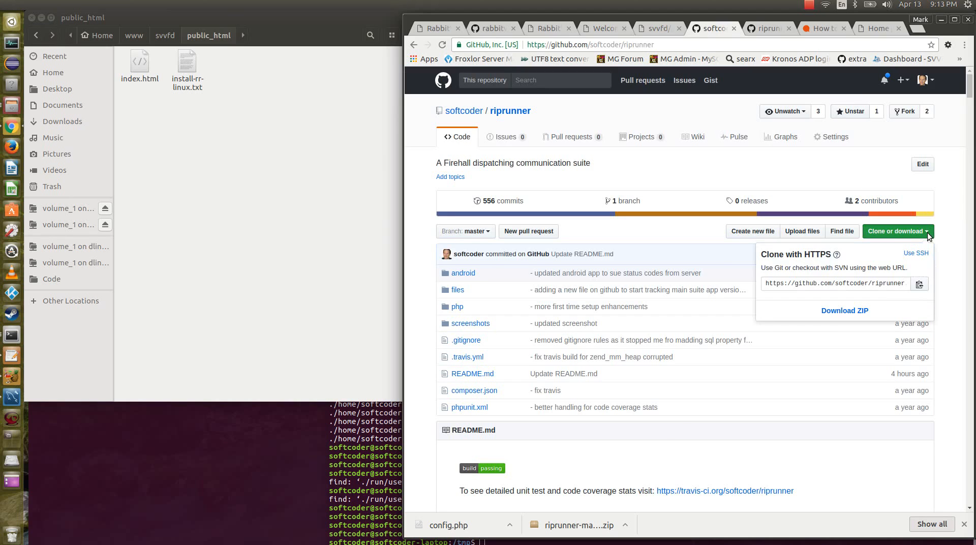
left_click(859, 313)
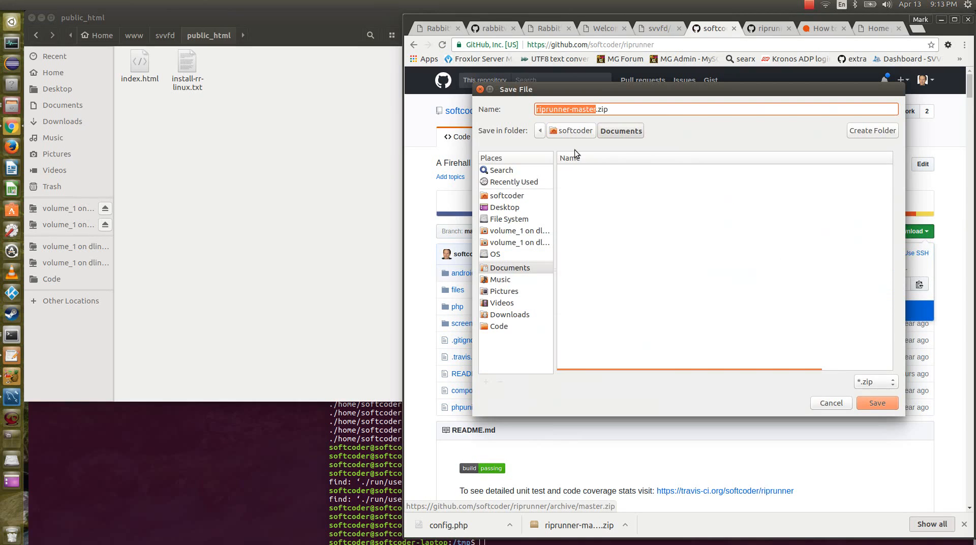
left_click(517, 195)
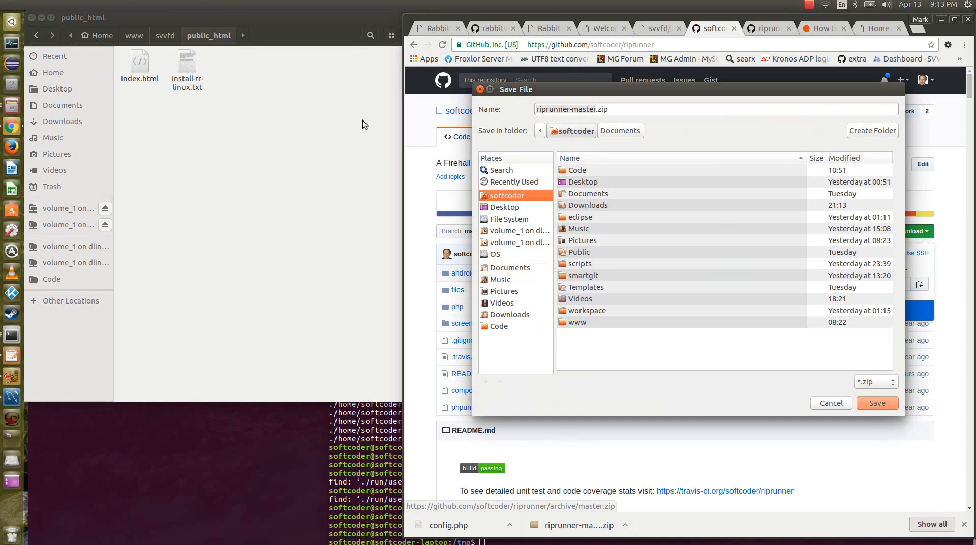
double_click(579, 323)
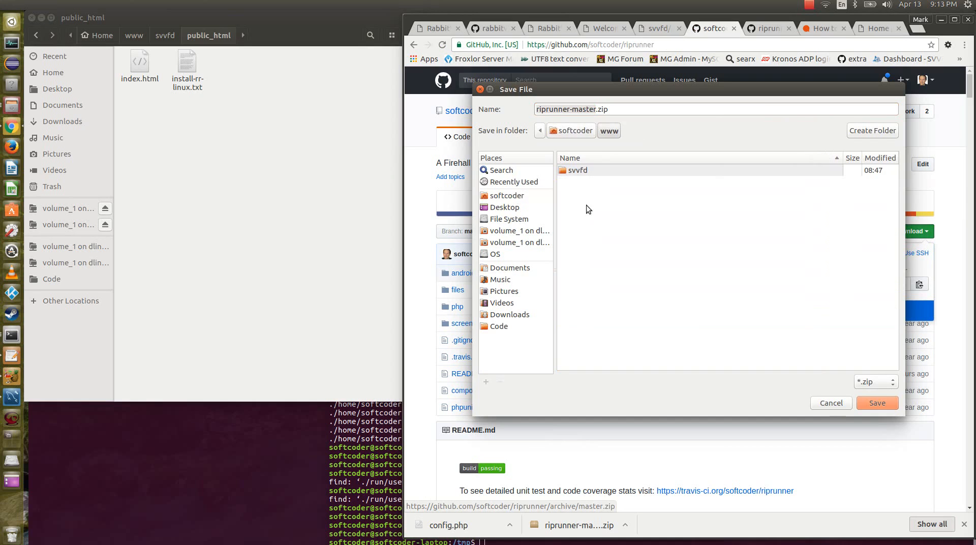
double_click(582, 175)
double_click(583, 173)
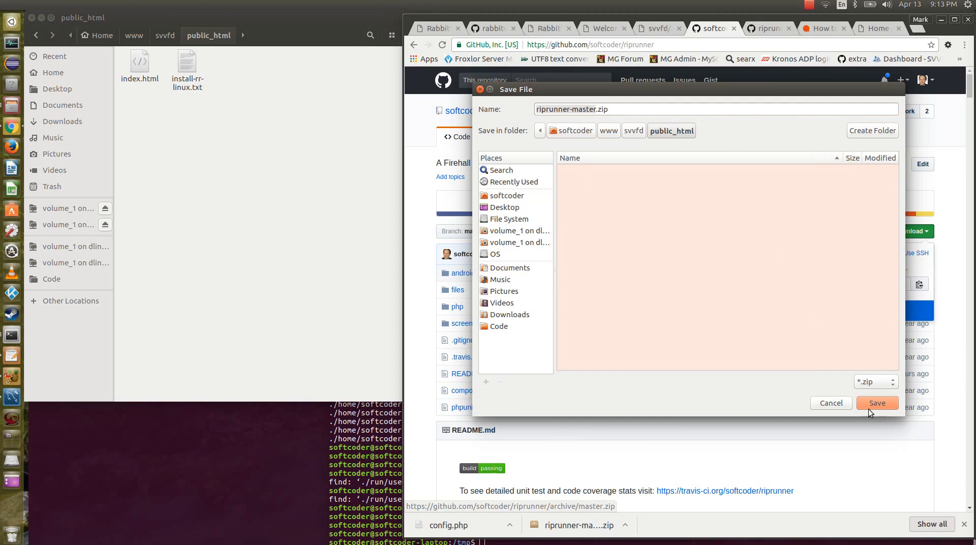
left_click(878, 404)
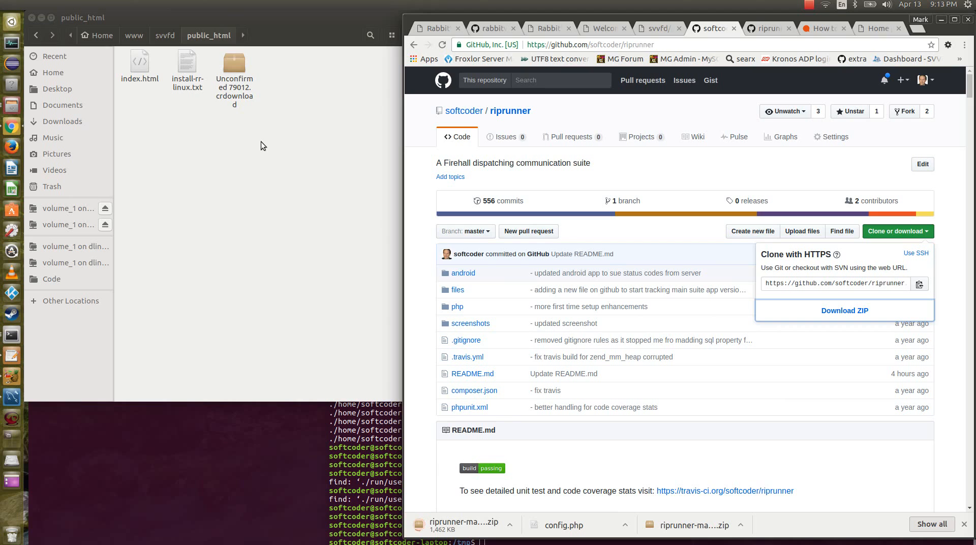
left_click(809, 5)
left_click(817, 27)
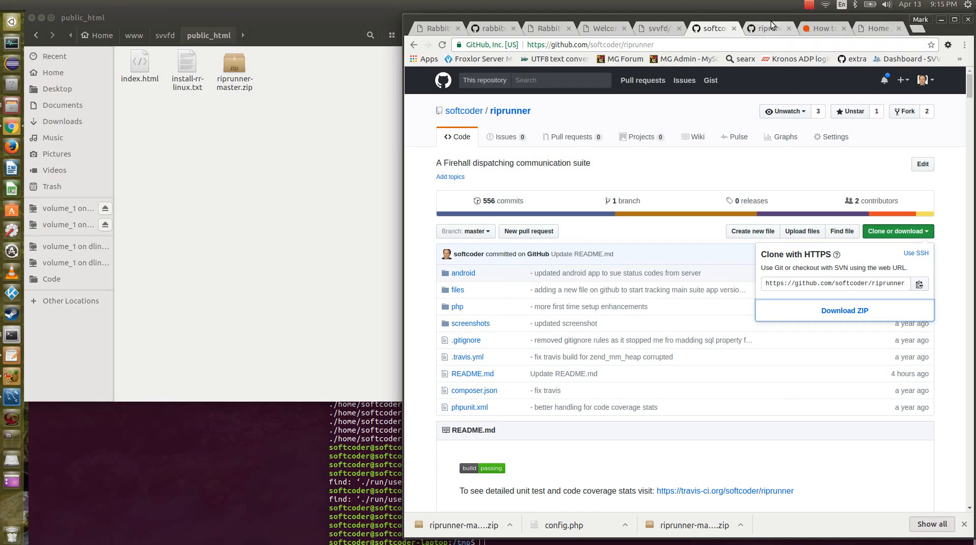
Extract riprunner-master.zip in place inside the public_html folder and dismiss the completion dialog.
left_click(234, 118)
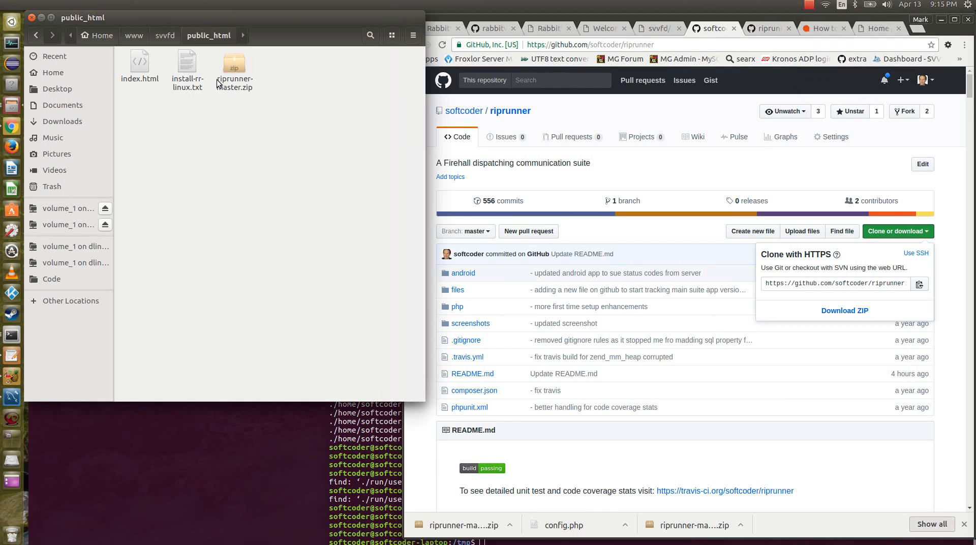
right_click(231, 67)
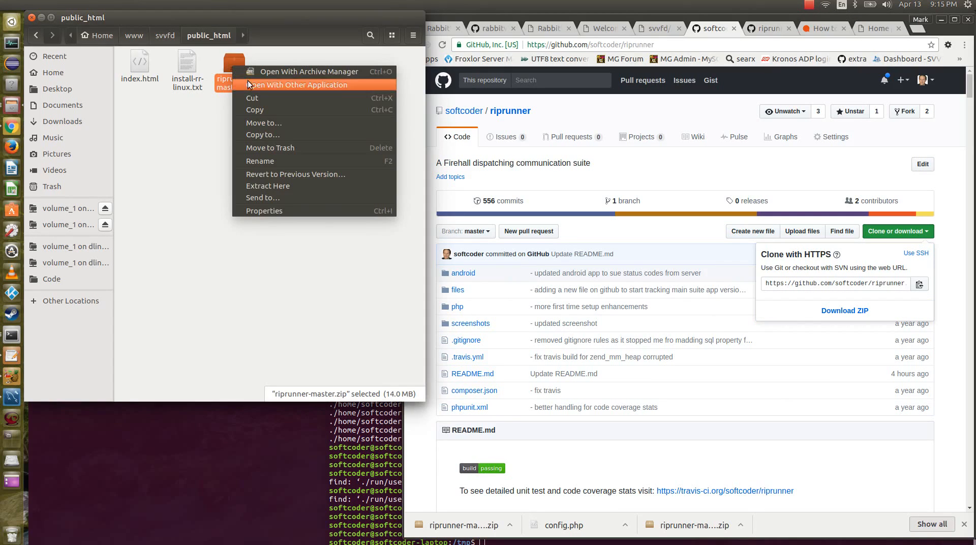
left_click(291, 186)
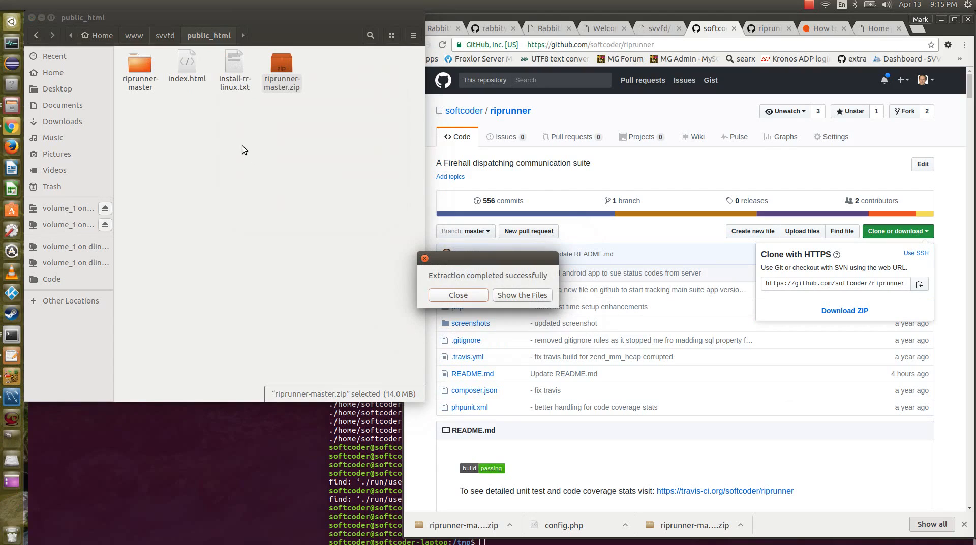
left_click(442, 294)
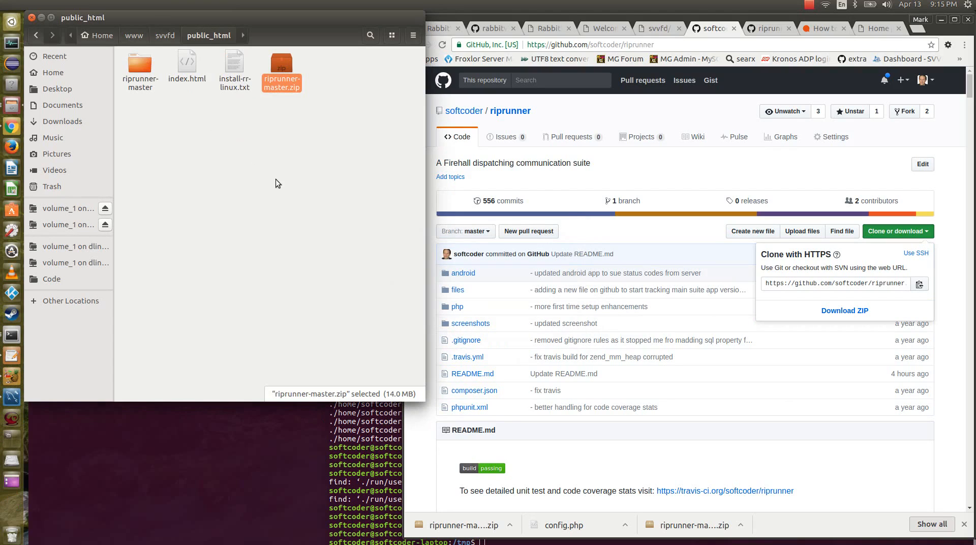
Move the php folder out of riprunner-master into the public_html folder.
double_click(141, 66)
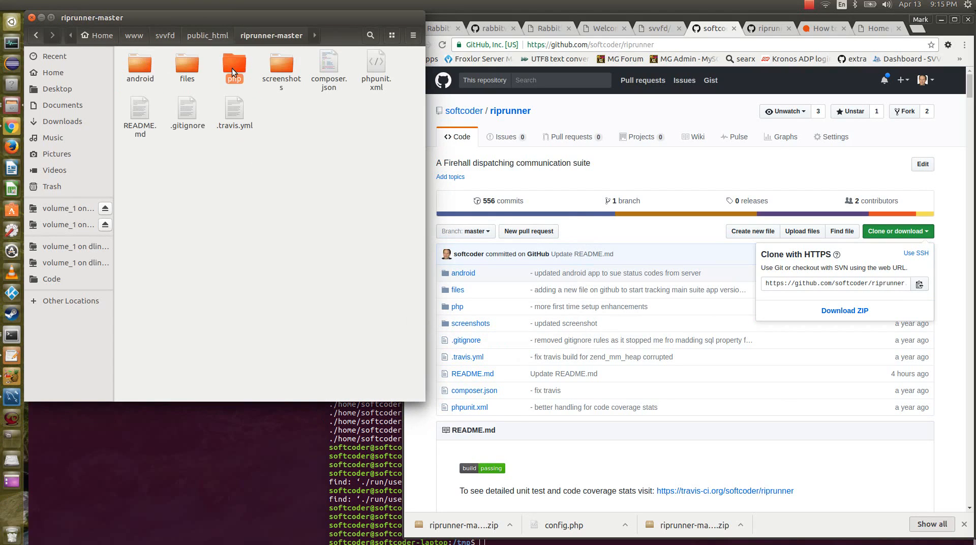
right_click(236, 65)
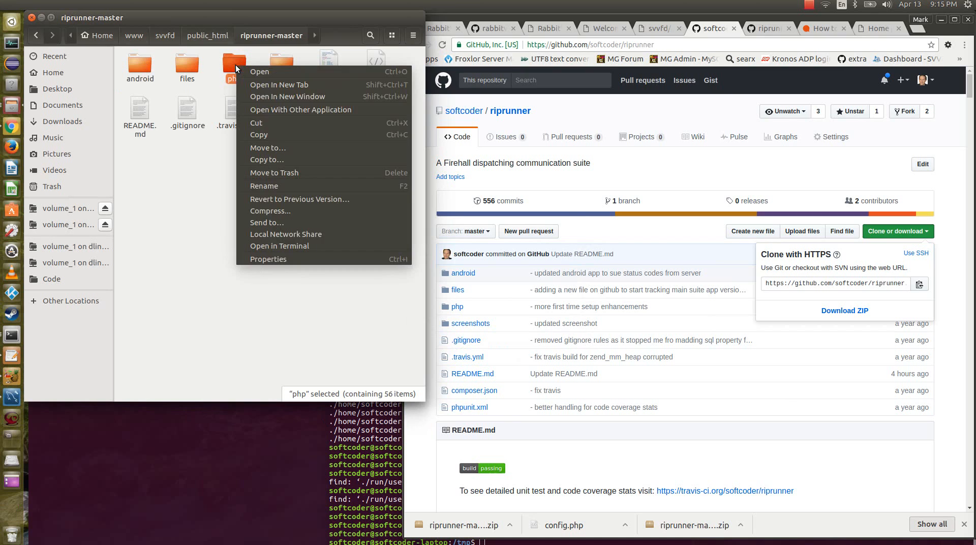
left_click(275, 122)
left_click(206, 35)
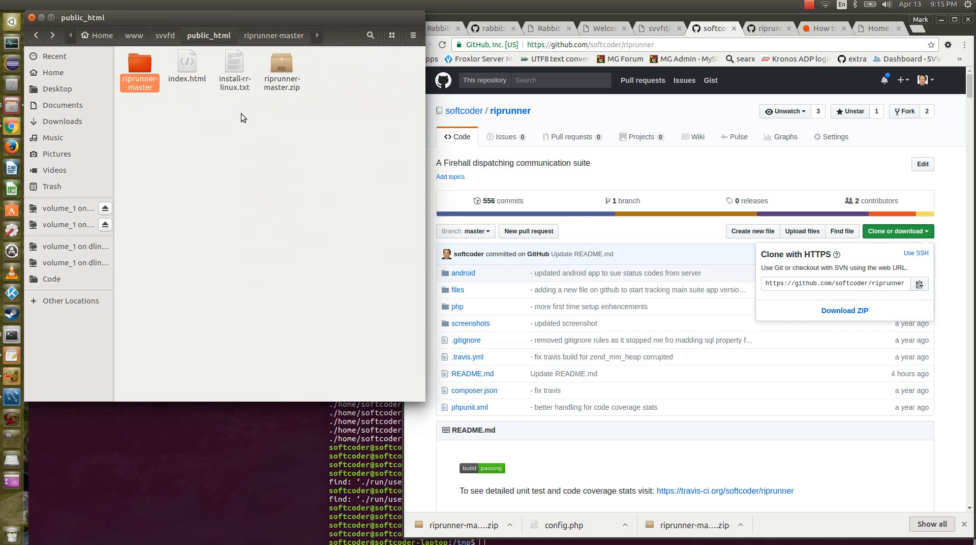
right_click(224, 154)
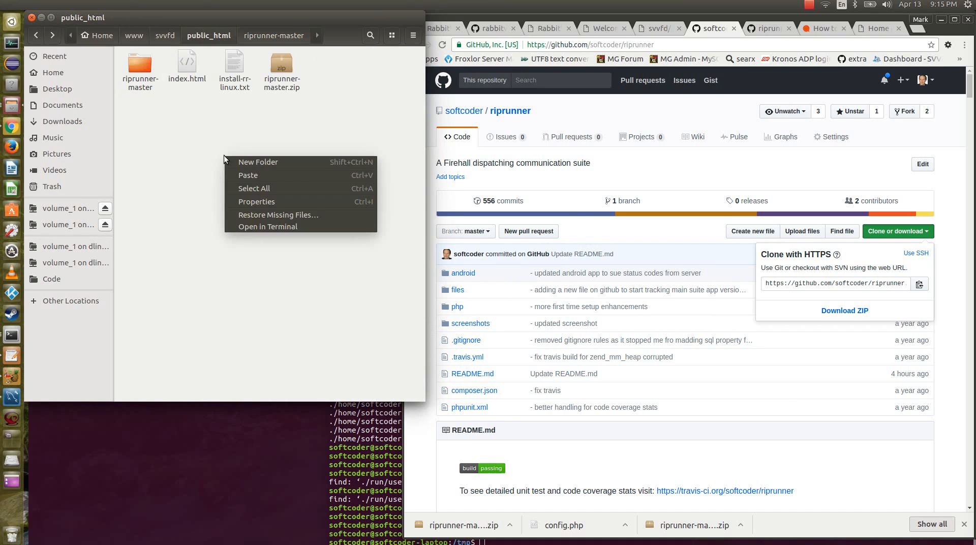
left_click(267, 175)
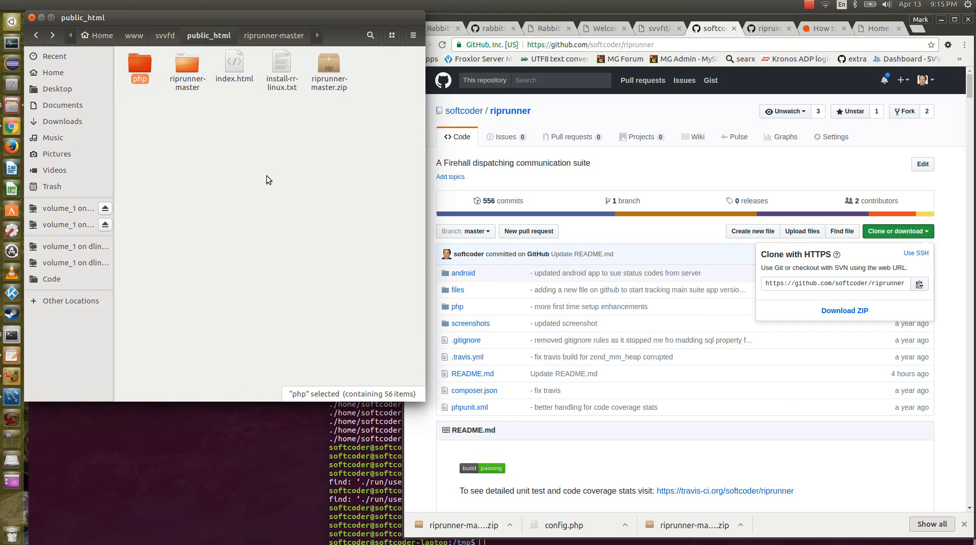
Rename the php folder in public_html to rr.
key("F2")
type("rr")
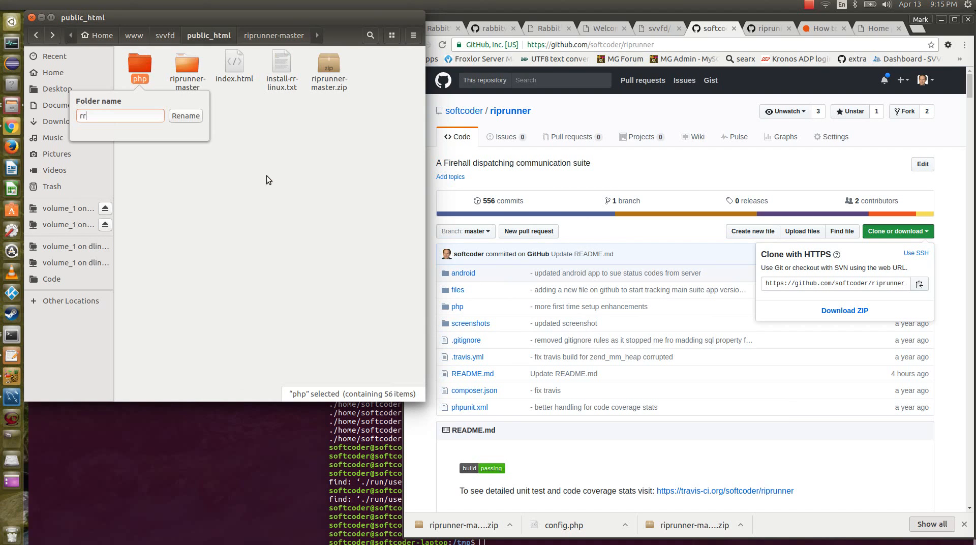
key("Return")
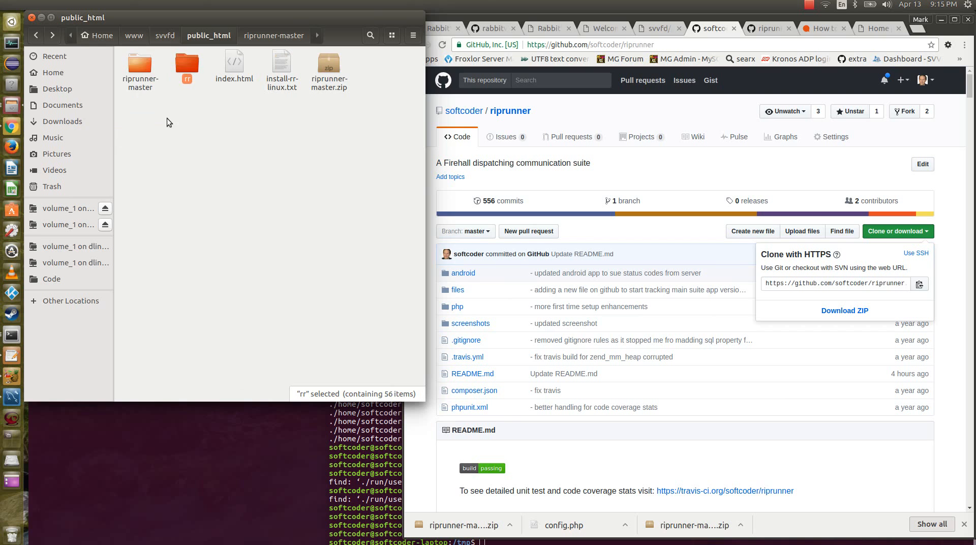
Delete the riprunner-master folder and riprunner-master.zip from public_html.
left_click(167, 118)
left_click(138, 76)
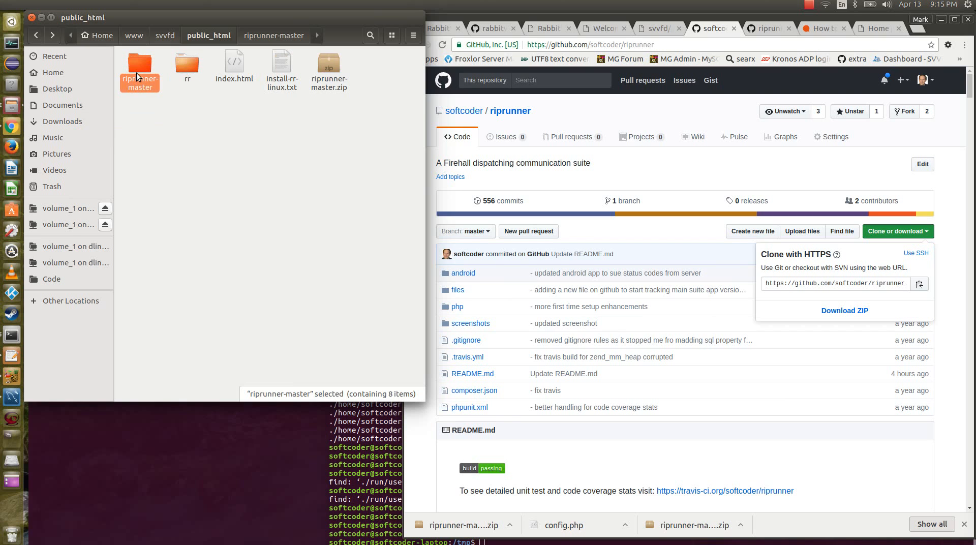
key("Delete")
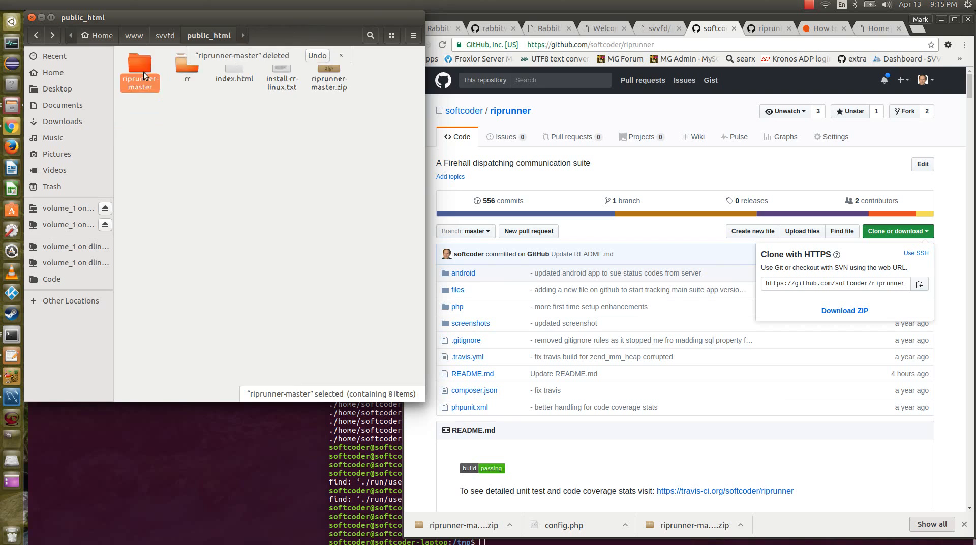
left_click(284, 71)
key("Delete")
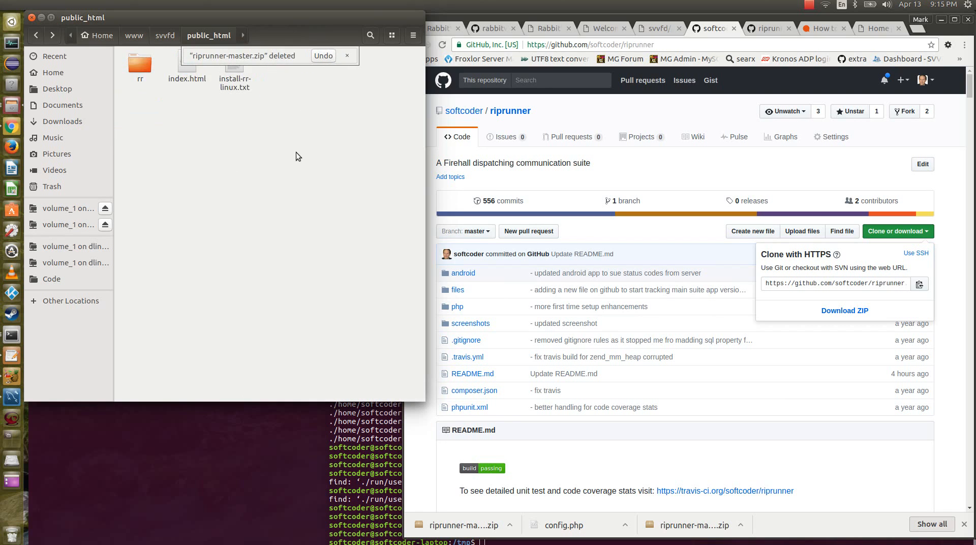
Open the rr folder, and in the terminal rerun sudo chmod 777 -R ~/www/svvfd/public_html/.
double_click(135, 63)
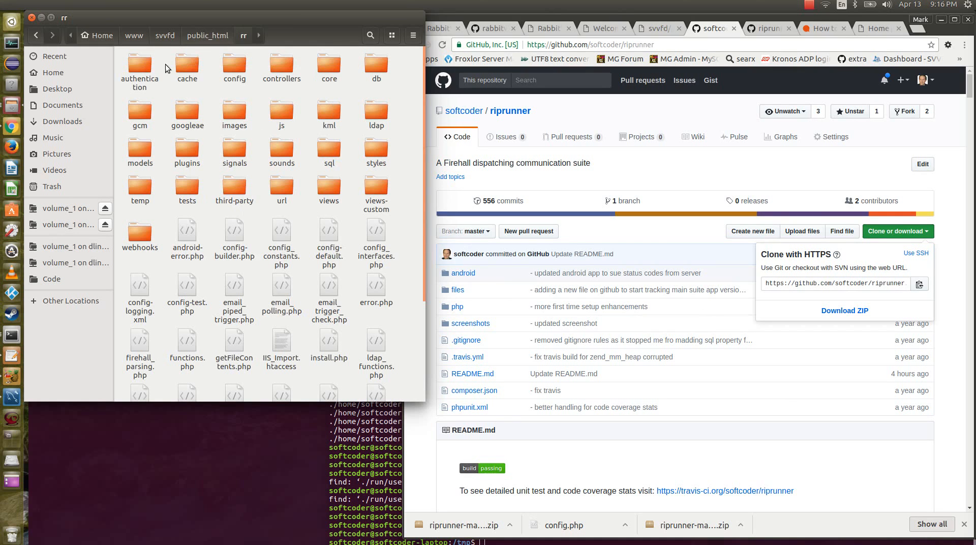
left_click(271, 473)
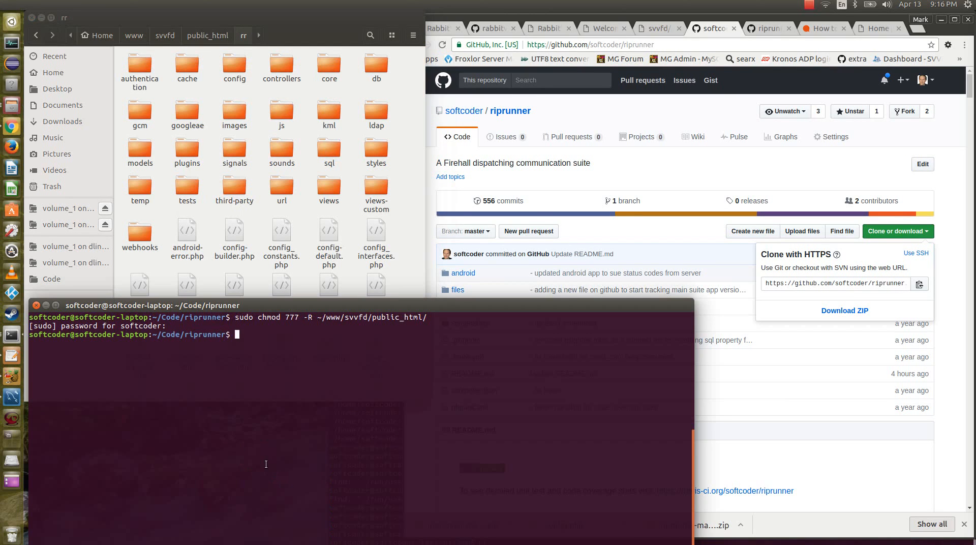
key("Up")
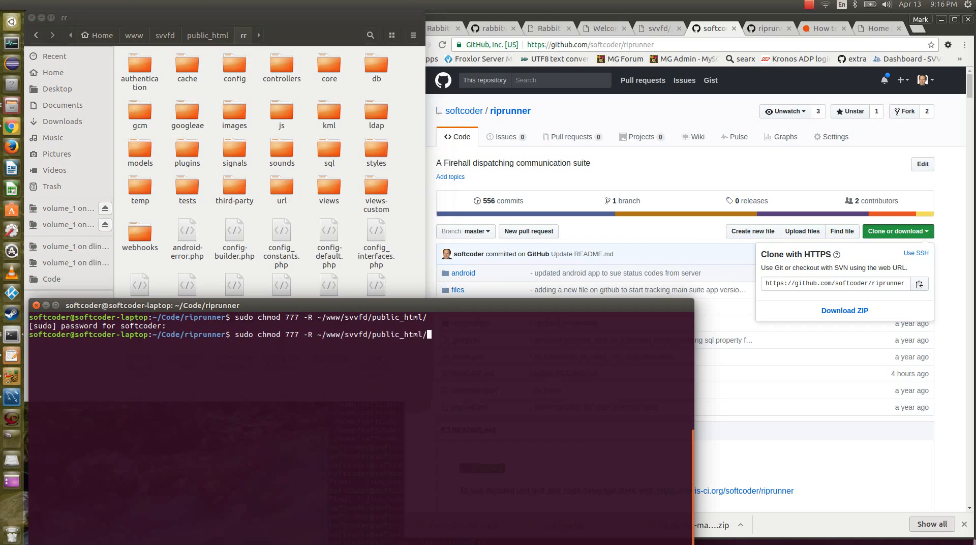
key("Return")
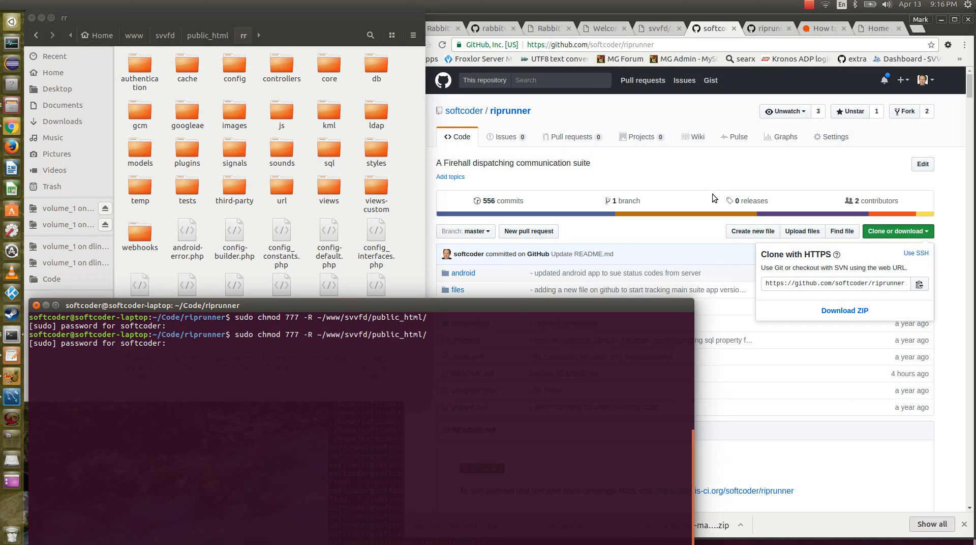
Switch to the browser and show the svvfd/rr/config-builder.php page.
left_click(310, 40)
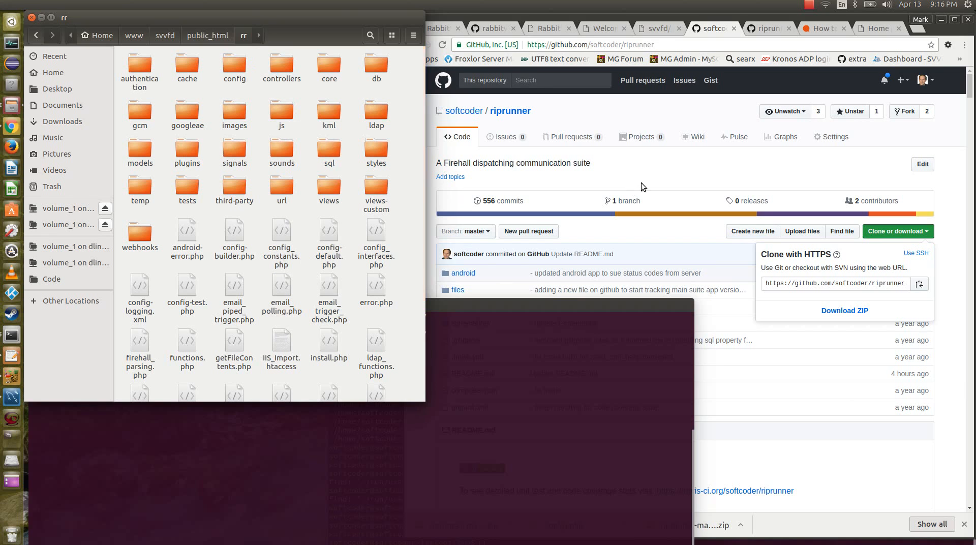
left_click(666, 169)
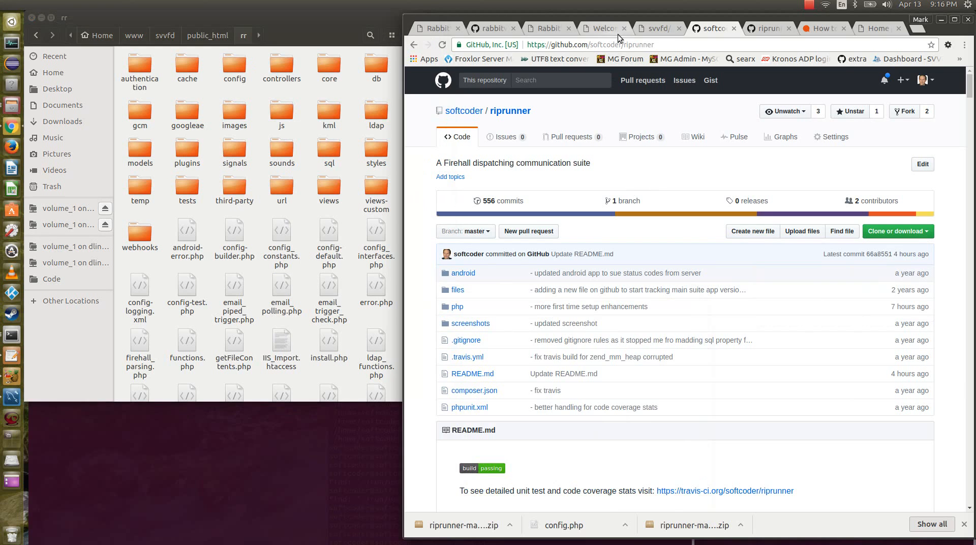
left_click(649, 30)
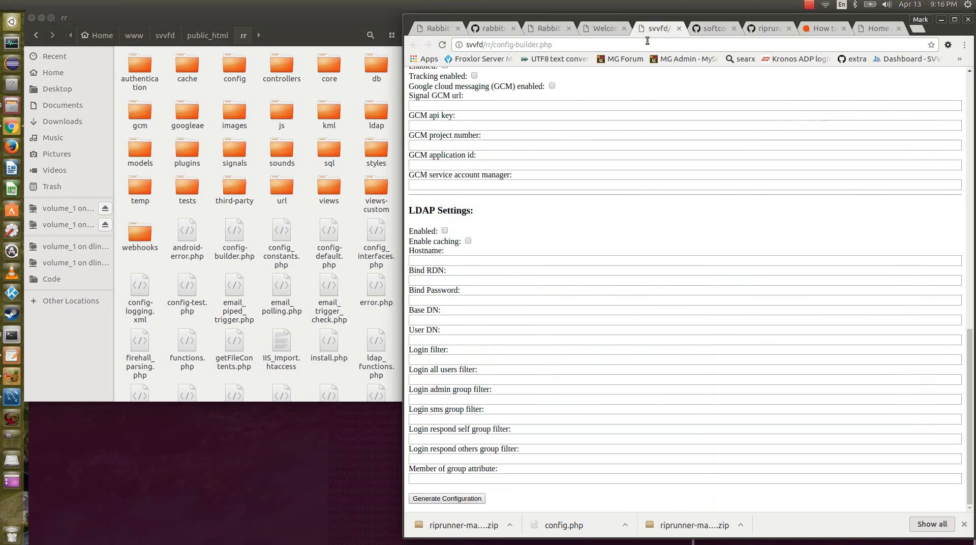
Load svvfd/rr/ in the virtual host's Welcome page and follow the Step #1 link to generate a config.php file.
left_click(605, 29)
left_click(526, 43)
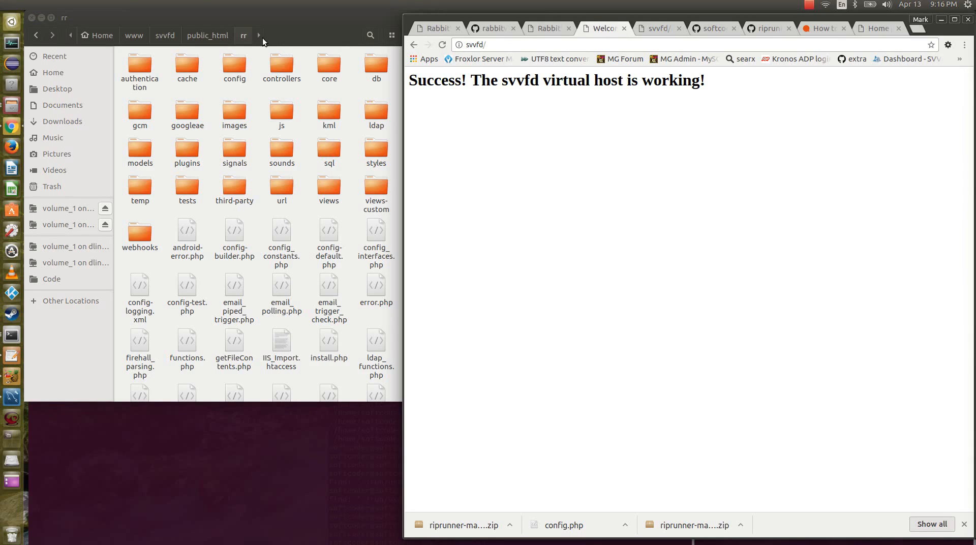
left_click(578, 47)
type("rr")
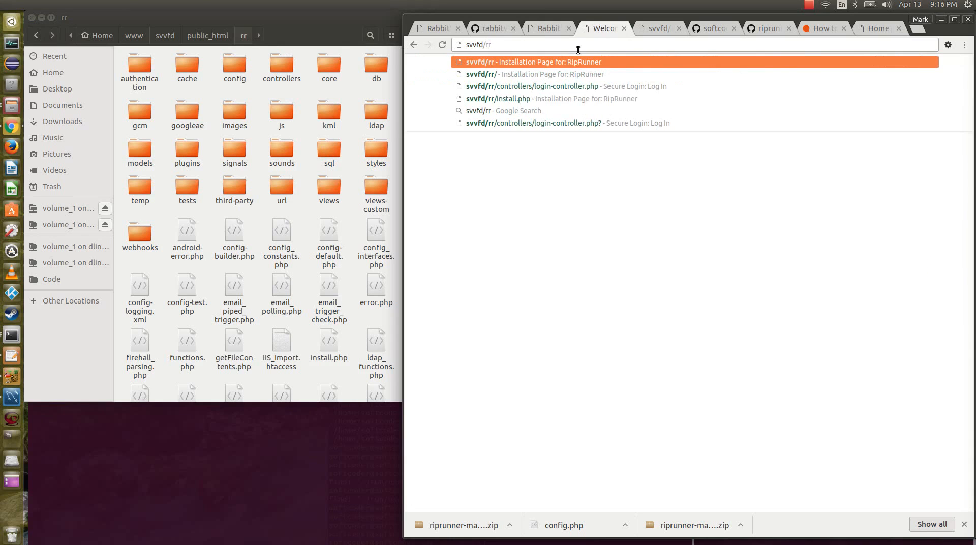
type("/")
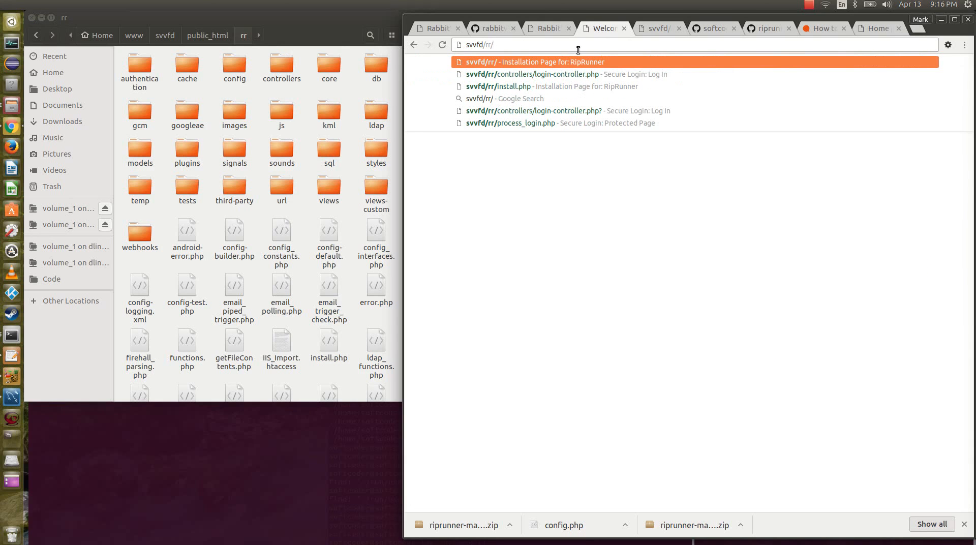
key("Return")
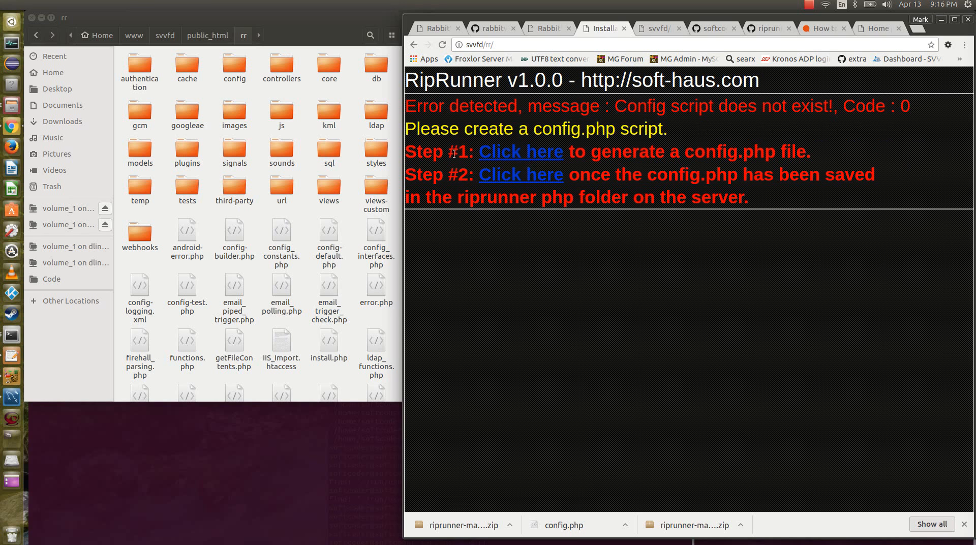
left_click(541, 152)
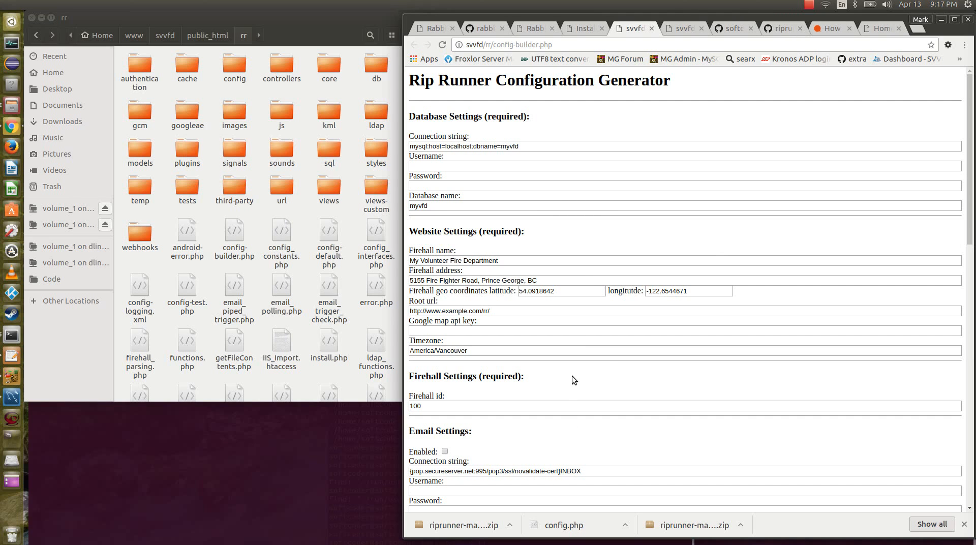
In the required database settings, set the username to myvfd and enter the database password.
left_click(505, 161)
type("myvfd")
left_click_drag(496, 166, 385, 166)
key("ctrl+c")
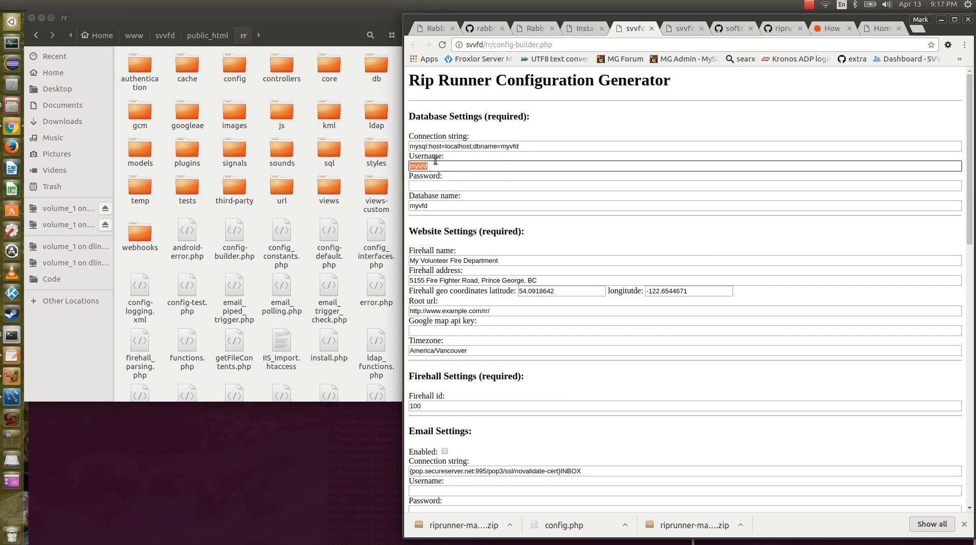
left_click(438, 185)
key("ctrl+v")
left_click(453, 206)
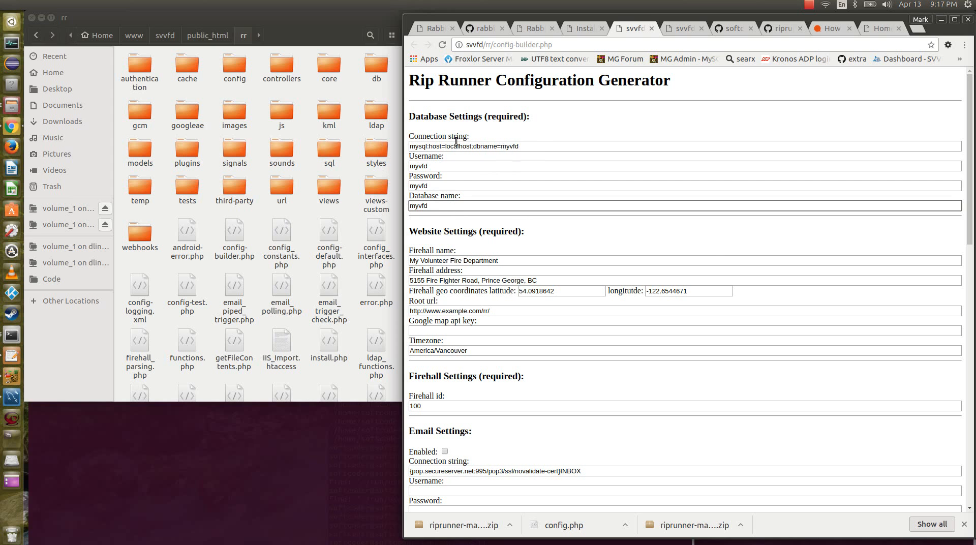
left_click_drag(444, 144, 530, 148)
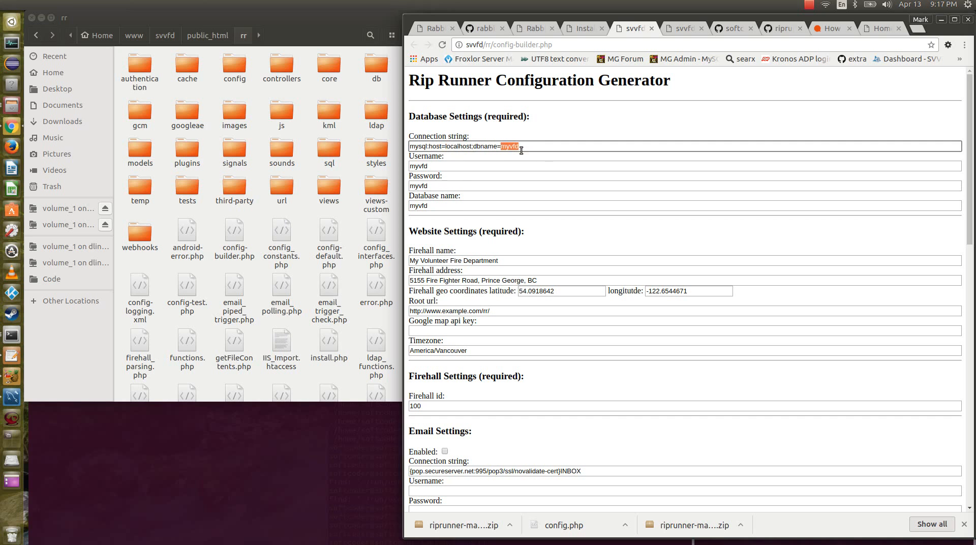
scroll(565, 292, "down", 2)
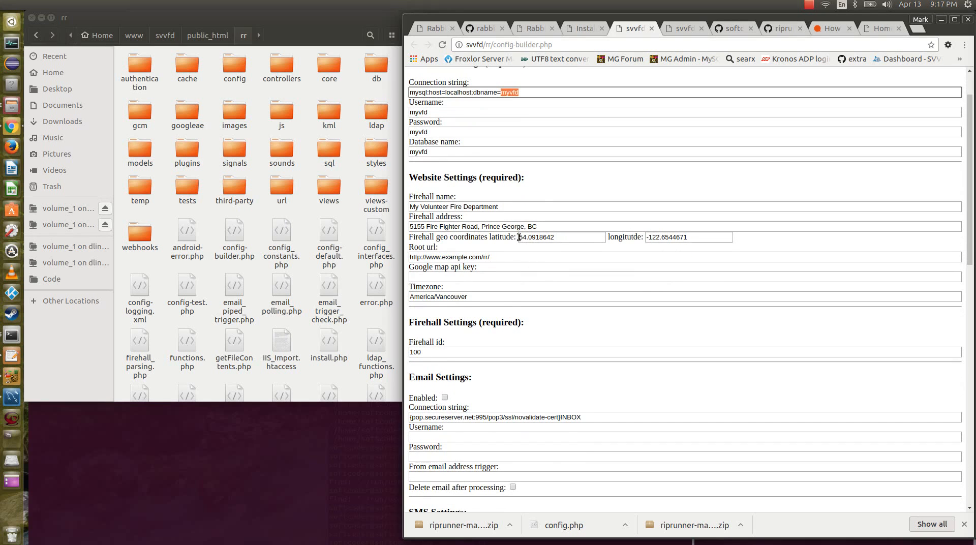
left_click(436, 257)
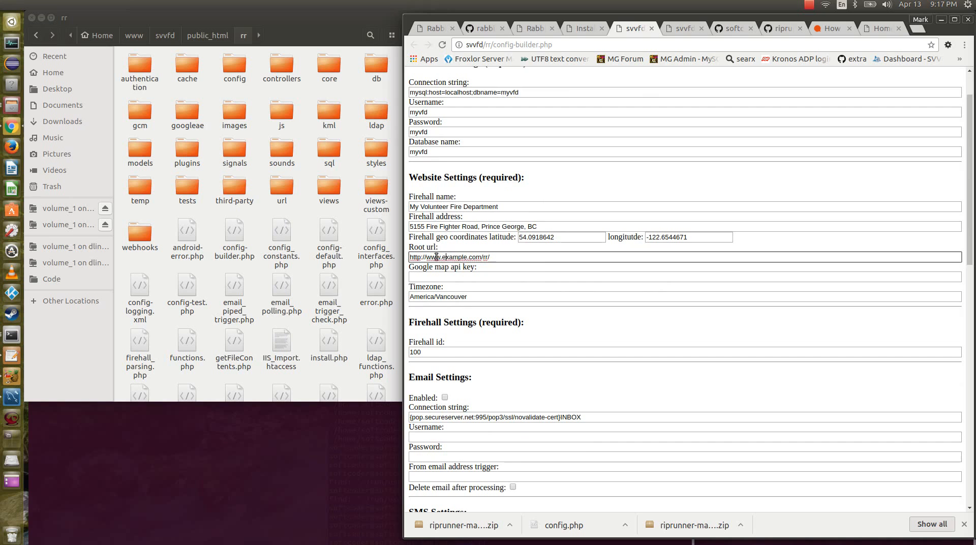
left_click_drag(428, 257, 507, 260)
type("svvfd/rr/")
Enable SMS, set its gateway type to Textbelt-Local, and fill in the sender's e-mail address from the saved suggestion.
scroll(520, 301, "down", 2)
scroll(520, 301, "down", 8)
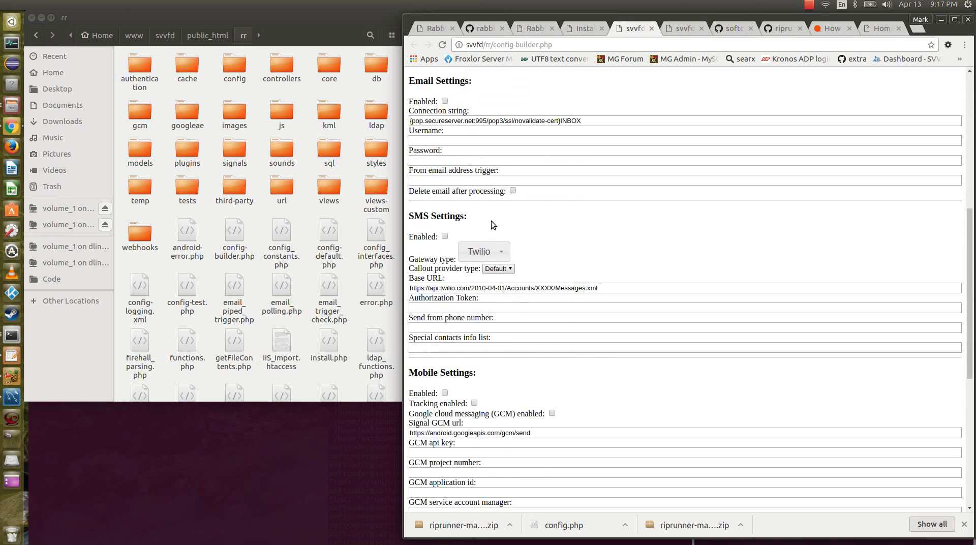
left_click(445, 236)
left_click(484, 252)
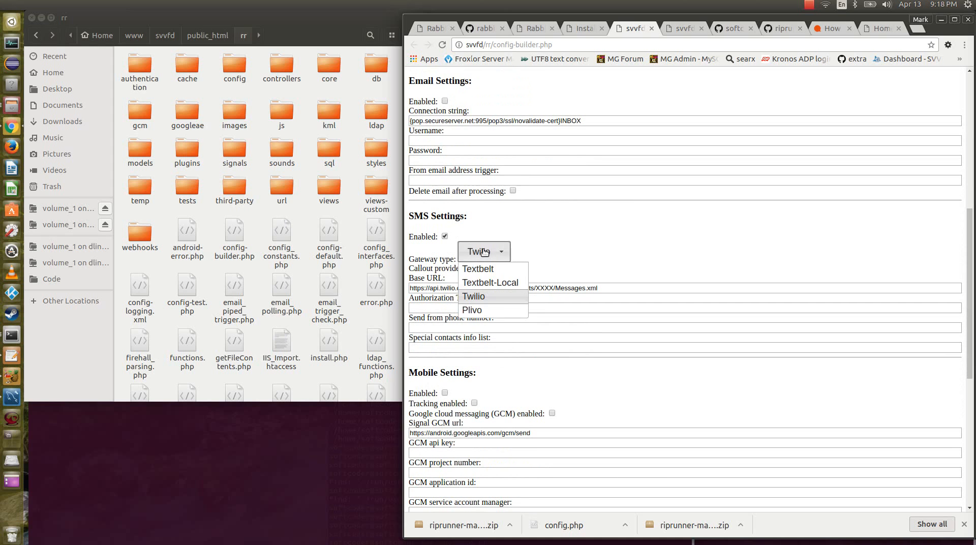
left_click(499, 282)
left_click(502, 254)
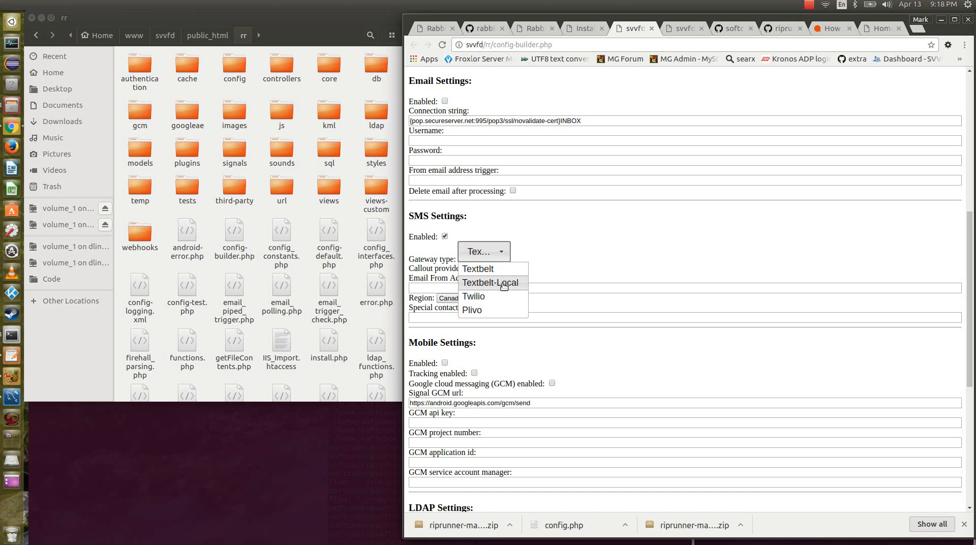
left_click(504, 286)
left_click(495, 288)
left_click(495, 288)
left_click(495, 304)
Clear the Signal GCM url, GCM api key, project number, application id and service account manager fields.
double_click(475, 402)
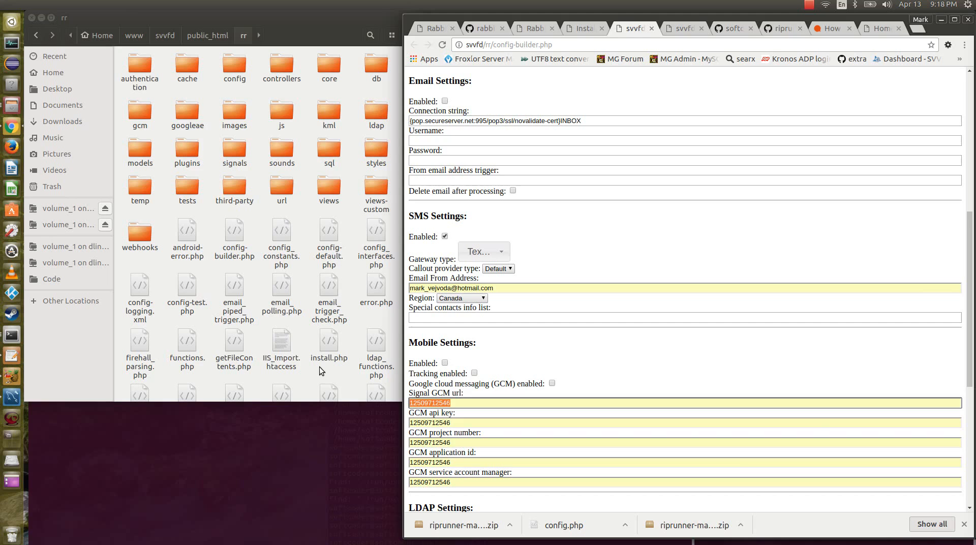
key("BackSpace")
double_click(464, 425)
key("BackSpace")
double_click(470, 442)
key("BackSpace")
double_click(479, 463)
key("BackSpace")
double_click(480, 483)
key("BackSpace")
Generate the configuration and save it as config.php in the public_html/rr folder.
scroll(563, 297, "down", 10)
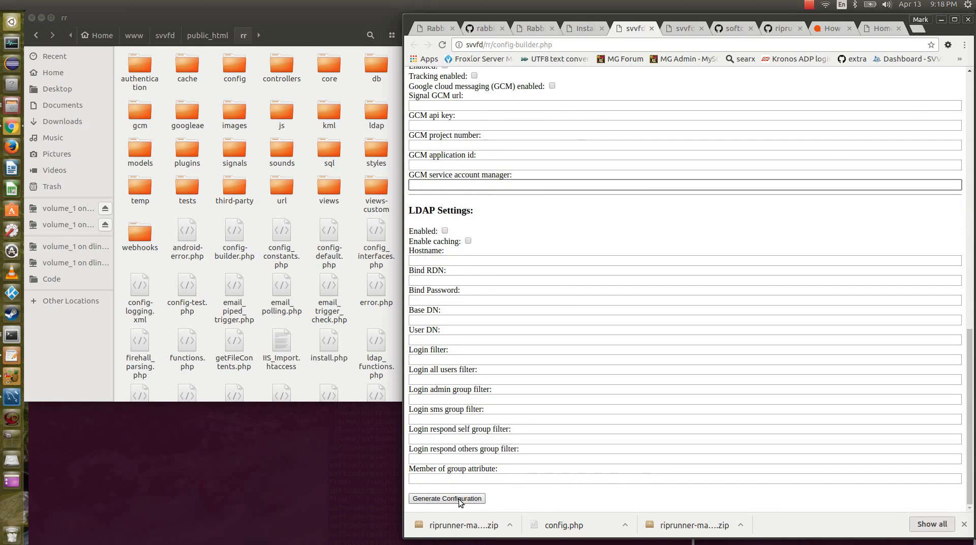
left_click(460, 500)
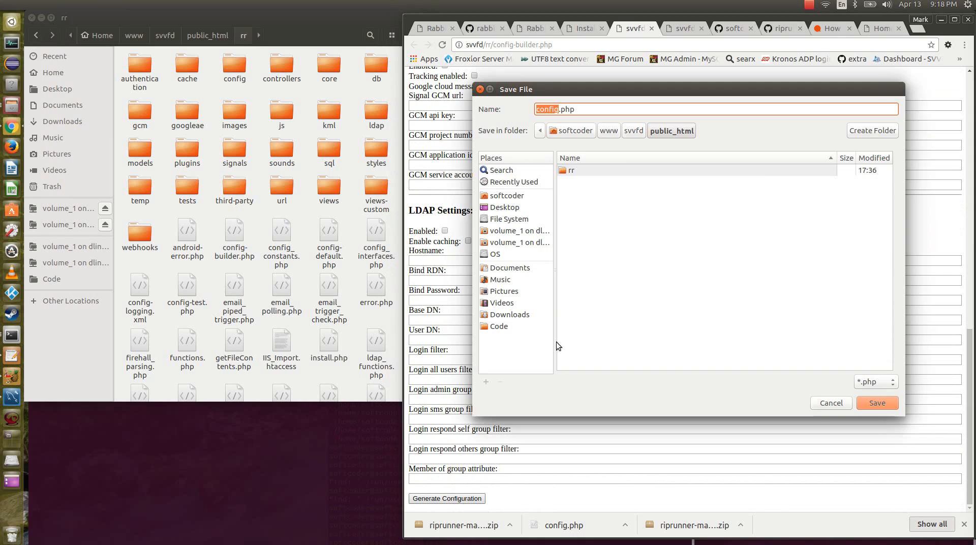
double_click(572, 172)
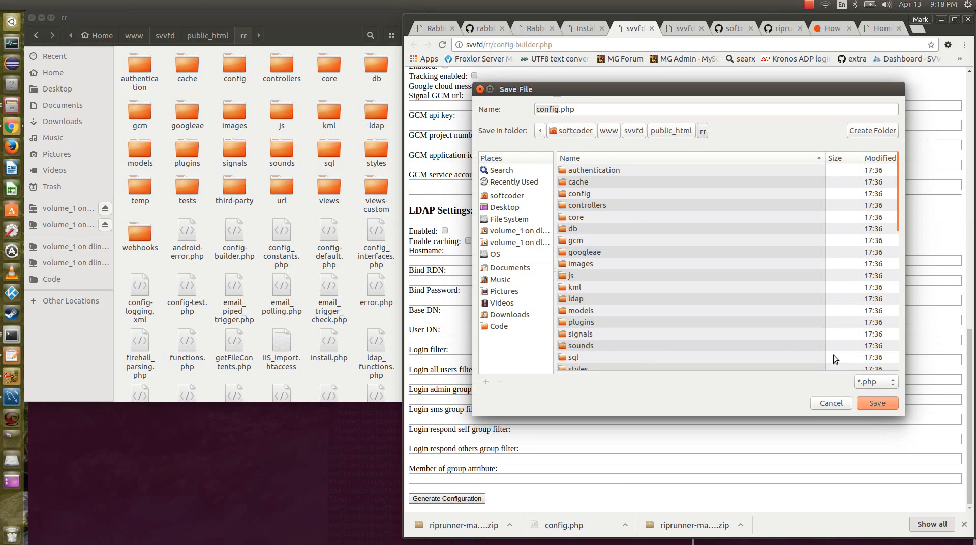
left_click(877, 403)
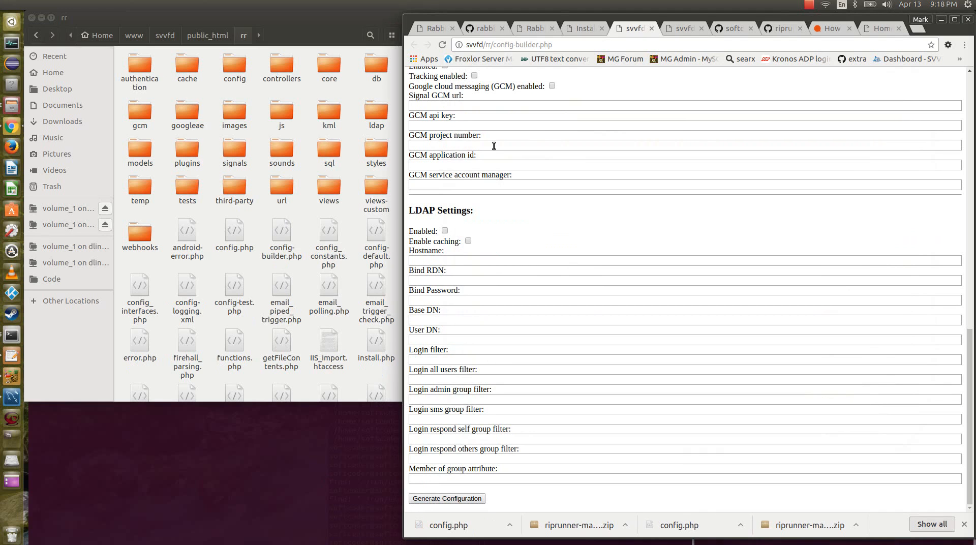
Return to the RipRunner setup page, follow the Step #2 link, and install the My Volunteer Fire Department - 100 firehall.
left_click(583, 29)
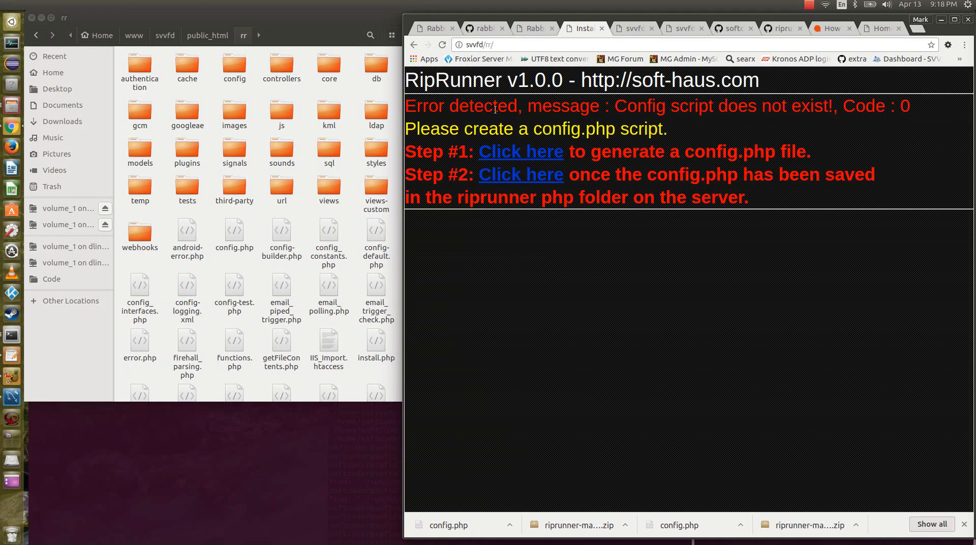
left_click(500, 176)
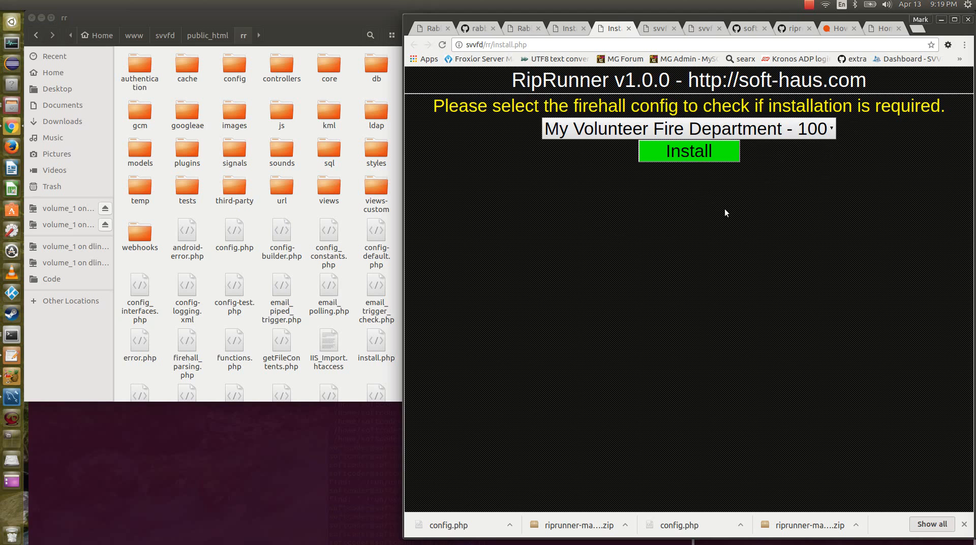
left_click(680, 156)
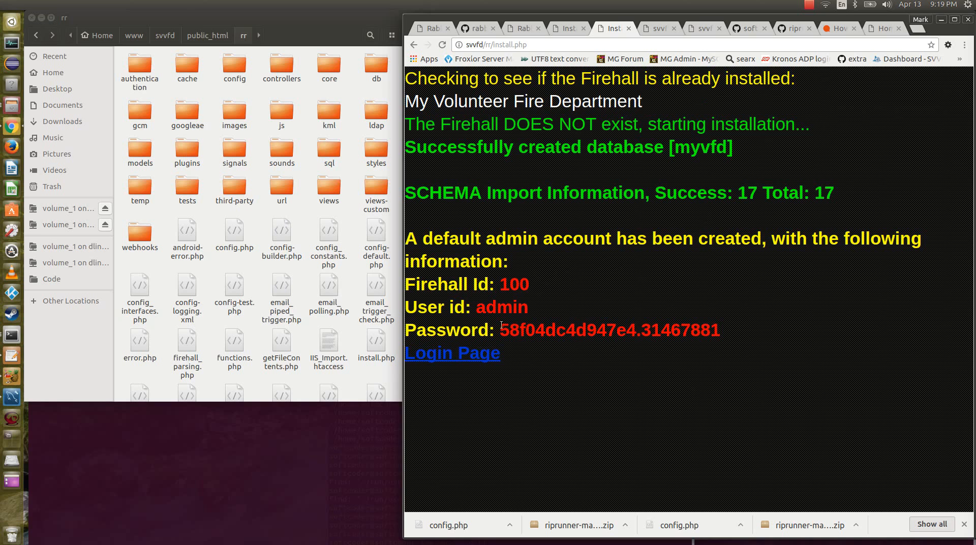
Copy the generated default admin password and open the Login Page.
left_click_drag(501, 330, 723, 330)
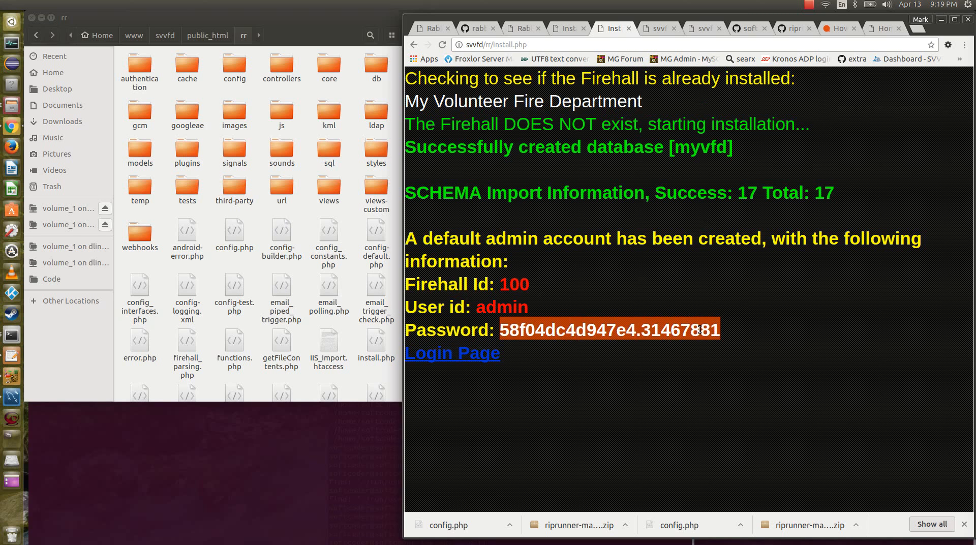
right_click(700, 330)
left_click(725, 335)
left_click(467, 355)
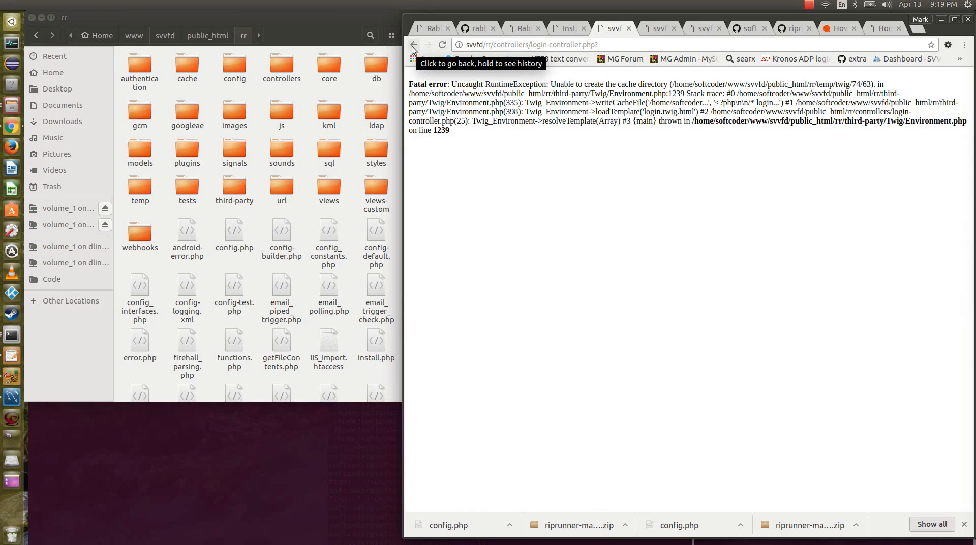
left_click(810, 10)
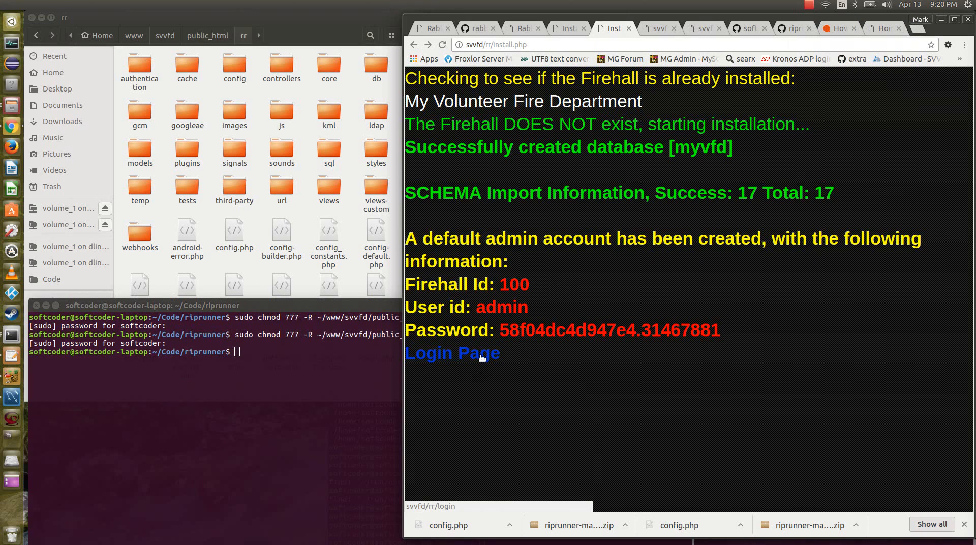
left_click(482, 357)
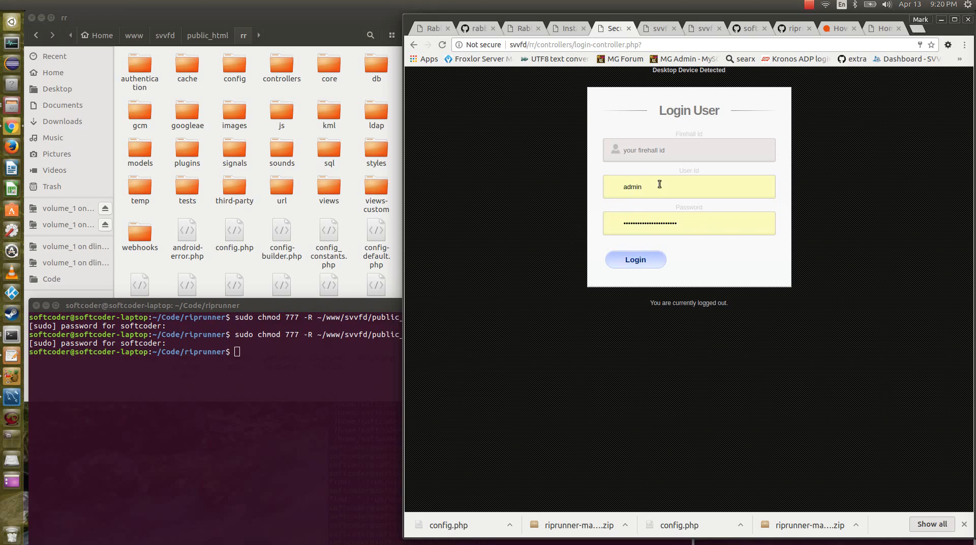
Log in to firehall 100 as admin with the generated account password, and update the password saved in the browser.
left_click(676, 150)
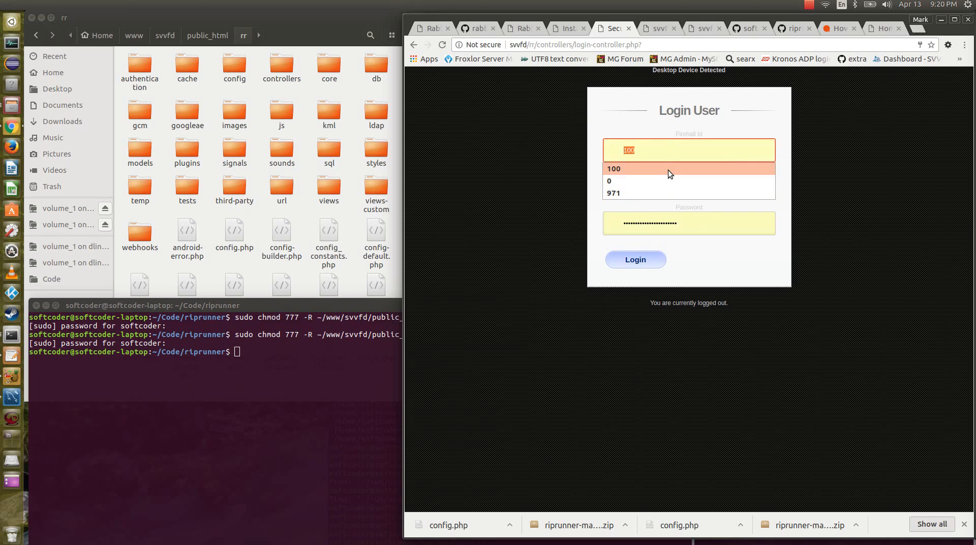
left_click(668, 170)
left_click(699, 230)
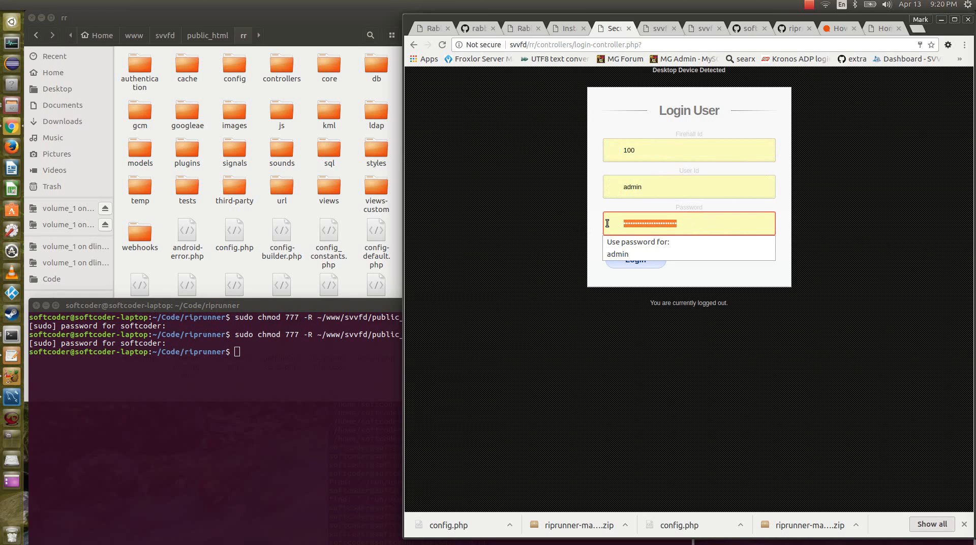
left_click(607, 223)
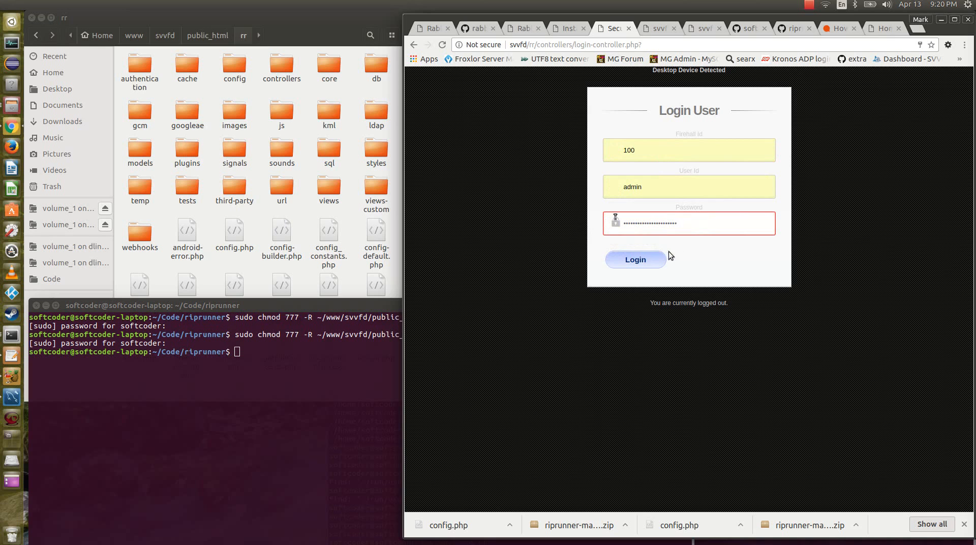
left_click(635, 260)
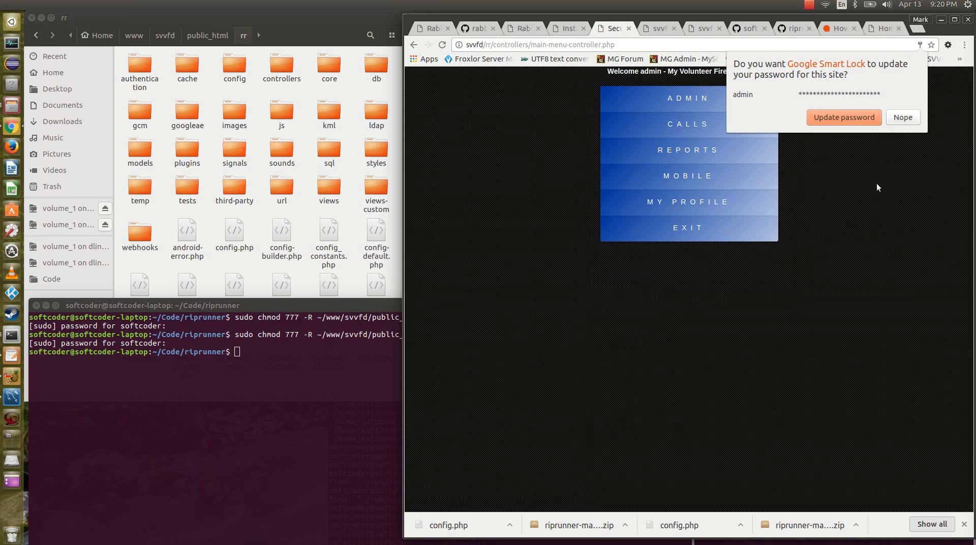
left_click(851, 120)
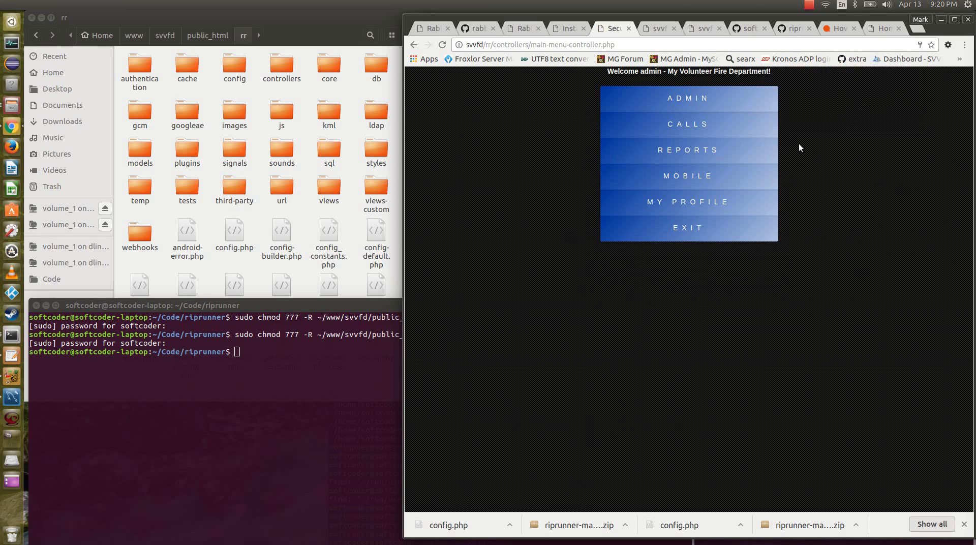
Open the user accounts list from the Admin section of the main menu.
left_click(710, 109)
left_click(691, 125)
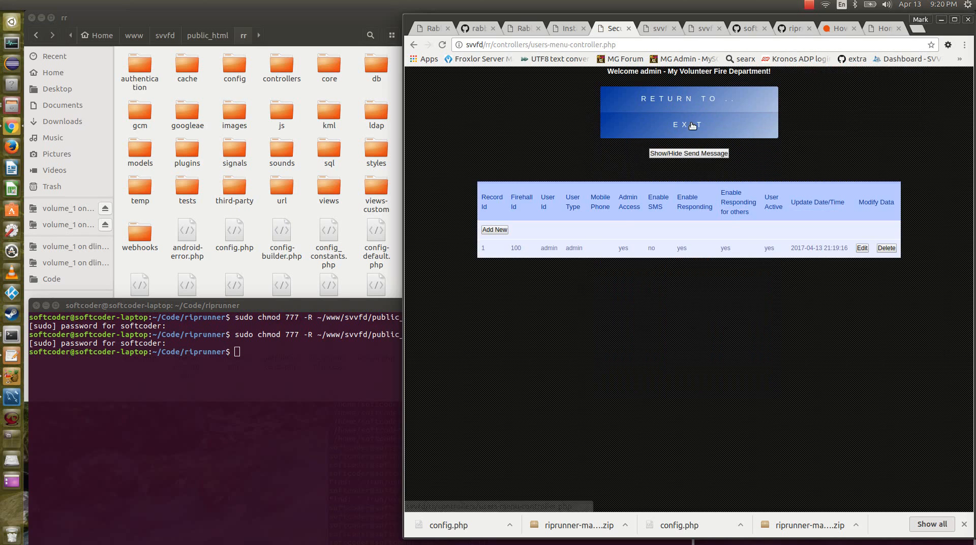